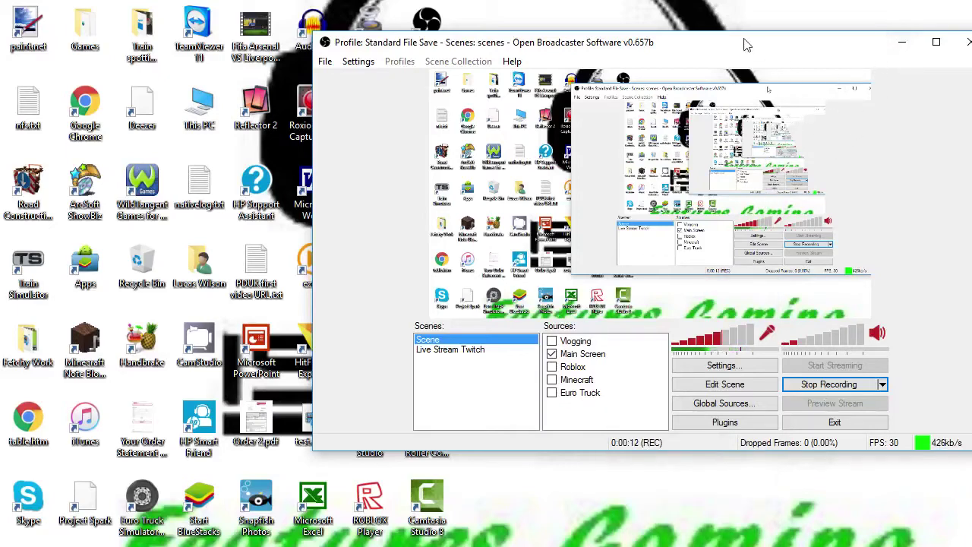
- Drag the recording OBS main window further left on the desktop
{"action": "left_click_drag", "start_coordinate": [740, 49], "coordinate": [522, 59]}
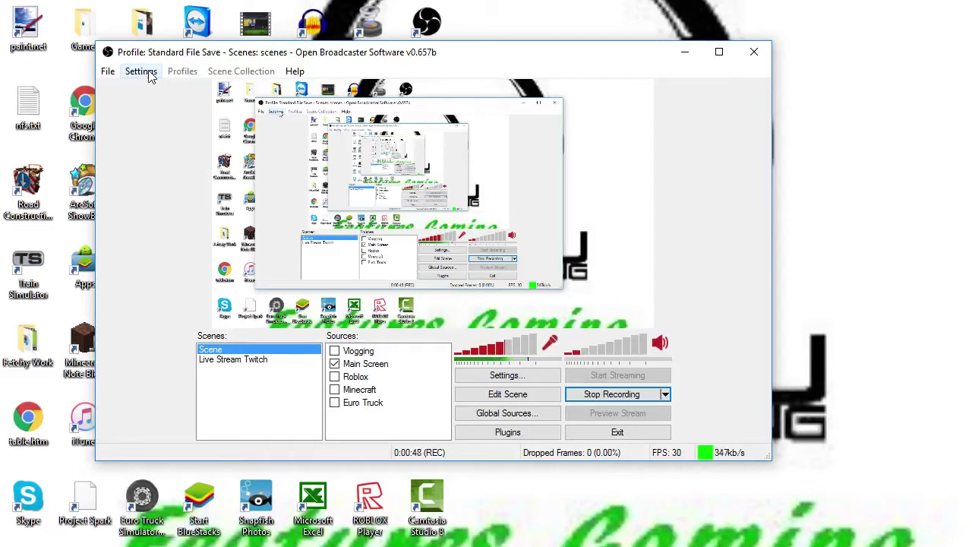
- Open Settings from the Settings menu and reselect English as the interface language
{"action": "left_click", "coordinate": [148, 72]}
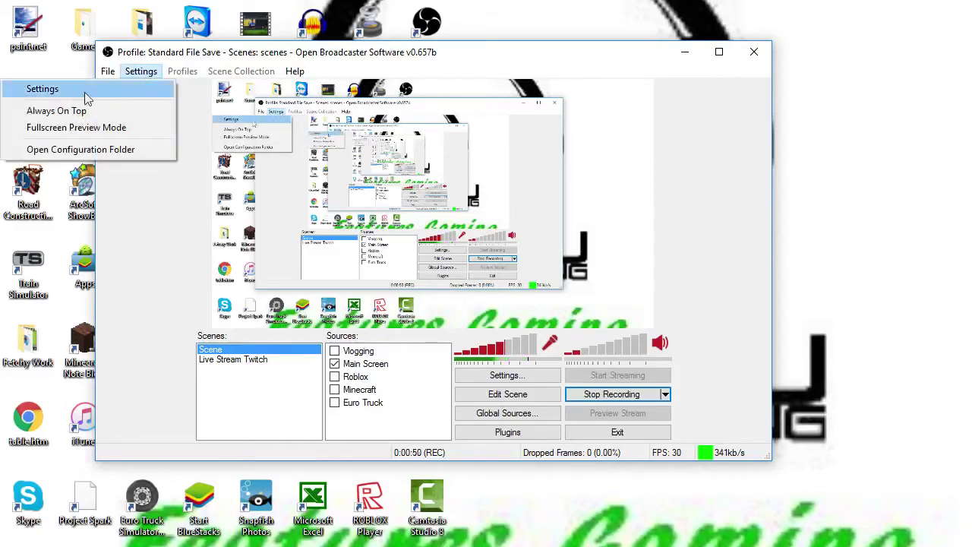
{"action": "left_click", "coordinate": [36, 90]}
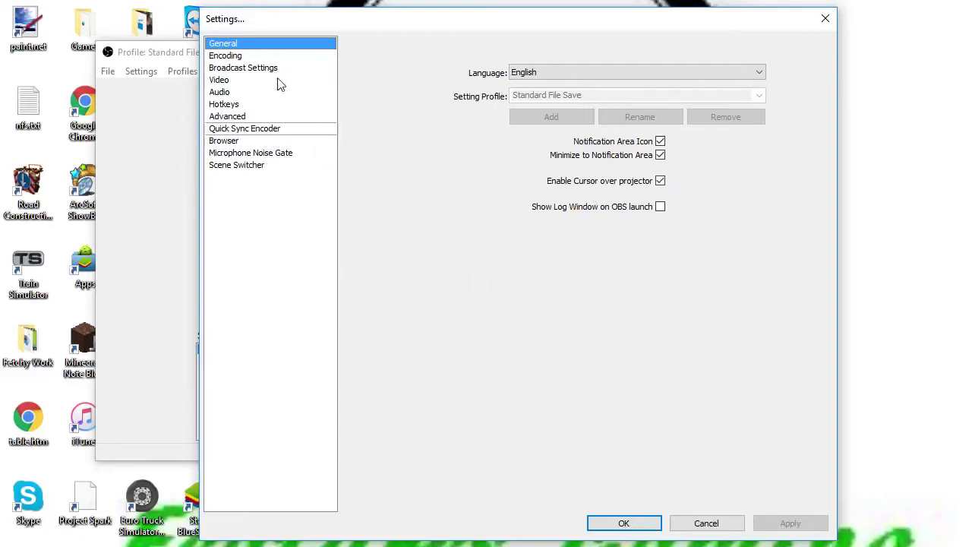
{"action": "left_click", "coordinate": [568, 73]}
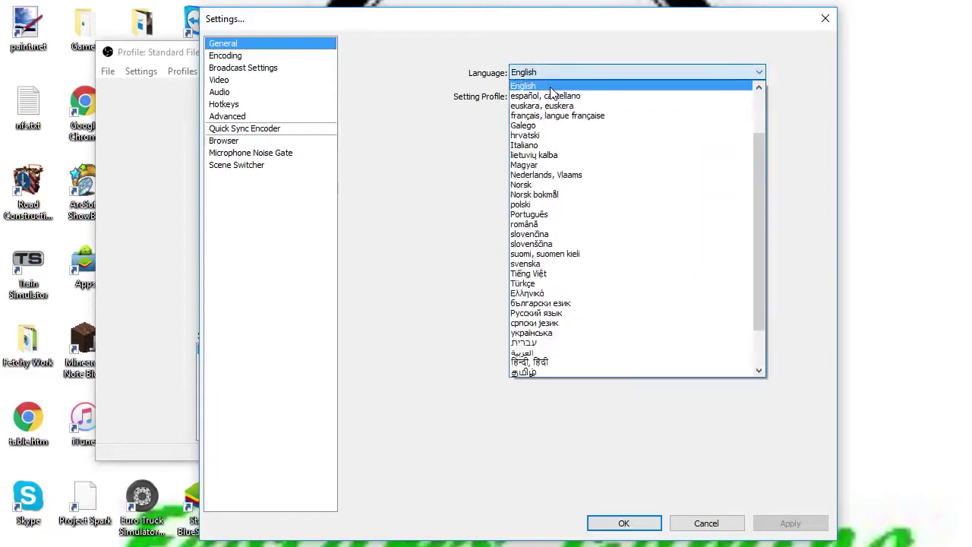
{"action": "left_click", "coordinate": [550, 87]}
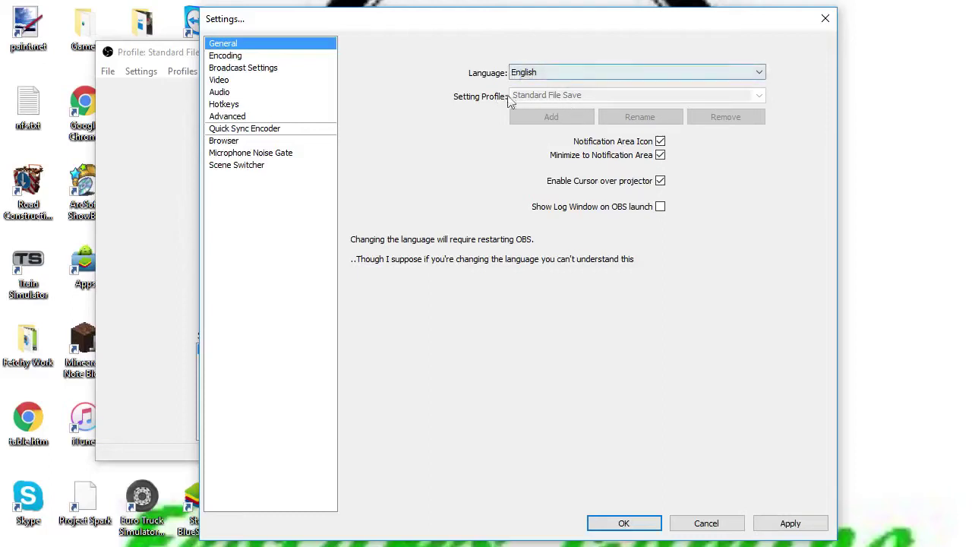
{"action": "left_click", "coordinate": [237, 53]}
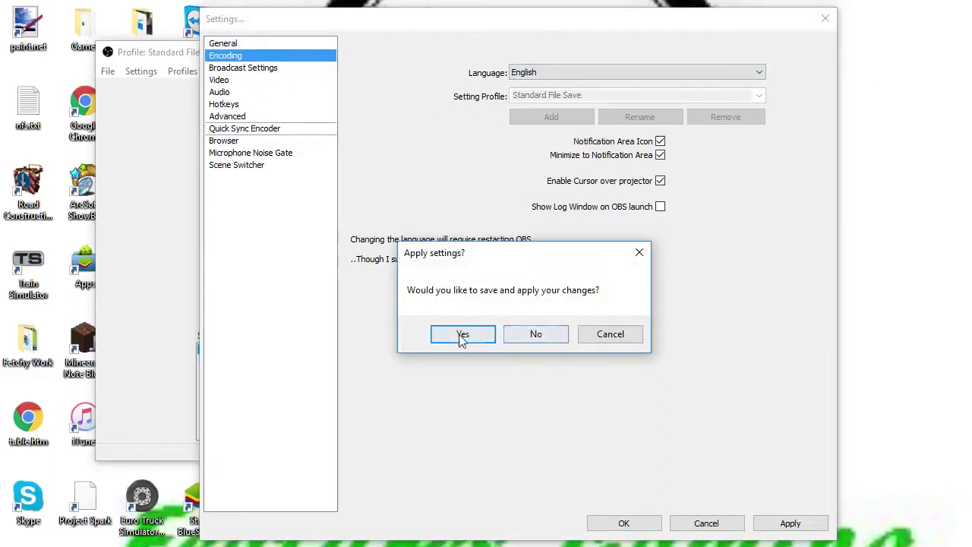
- Apply the pending changes, then turn Use CBR on and back off
{"action": "left_click", "coordinate": [461, 335]}
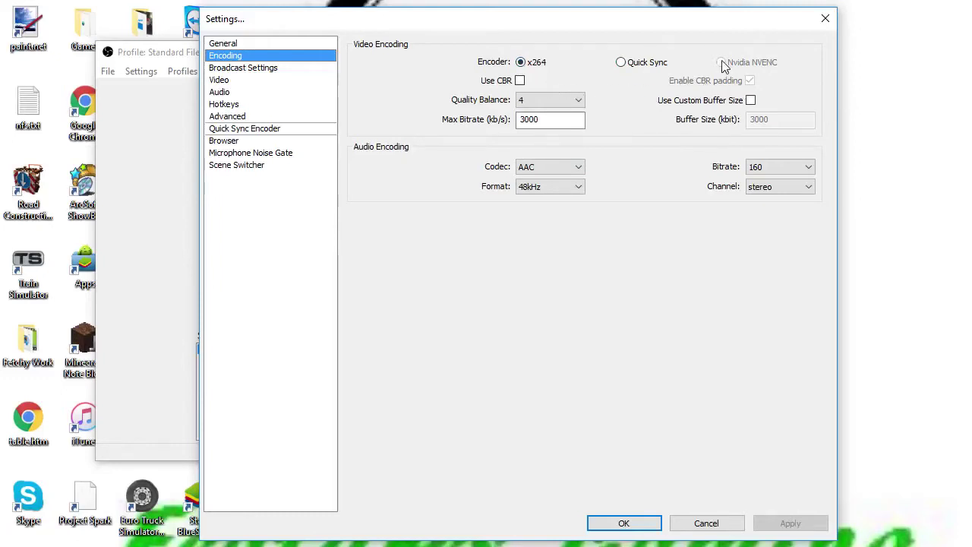
{"action": "left_click", "coordinate": [520, 82]}
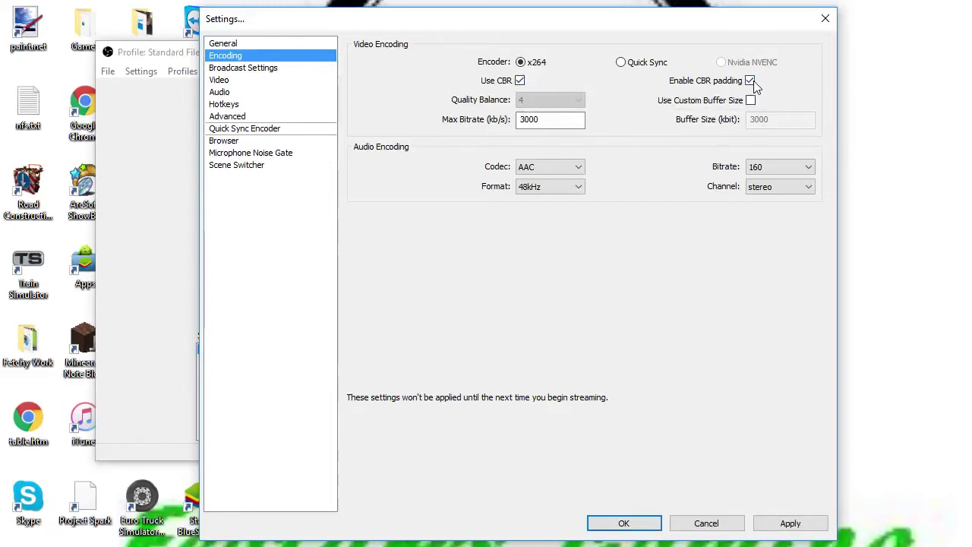
{"action": "left_click", "coordinate": [519, 81]}
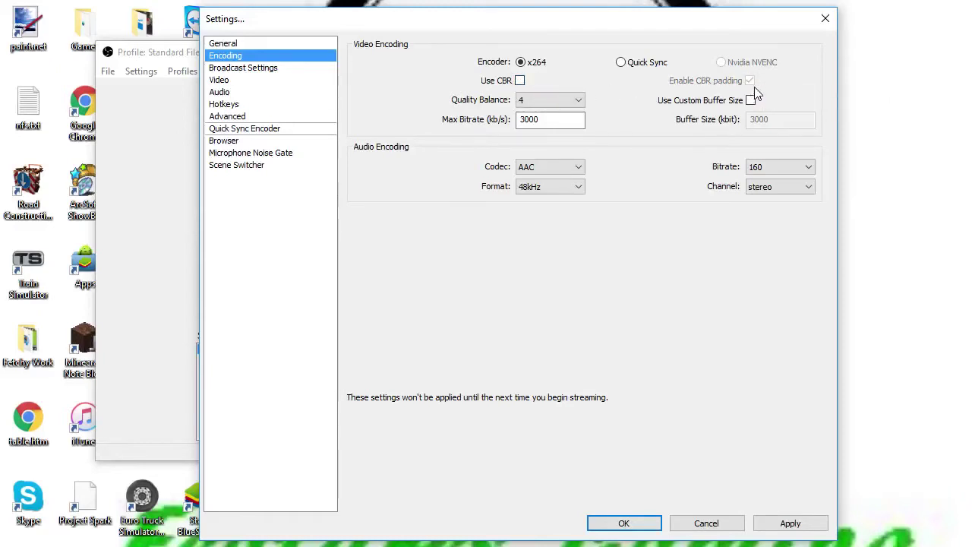
- Try Quality Balance at 10, then return it to 4
{"action": "left_click", "coordinate": [551, 100]}
{"action": "left_click", "coordinate": [531, 153]}
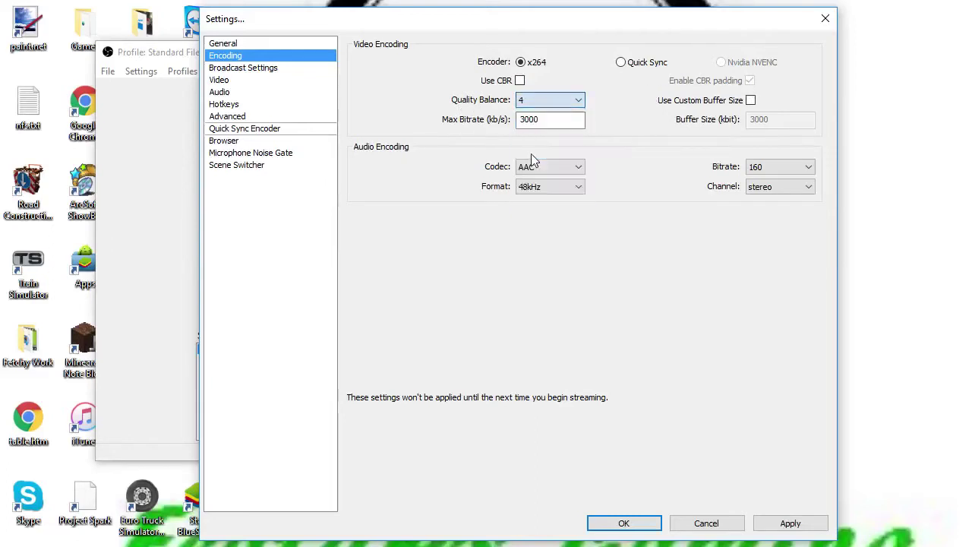
{"action": "left_click", "coordinate": [544, 101]}
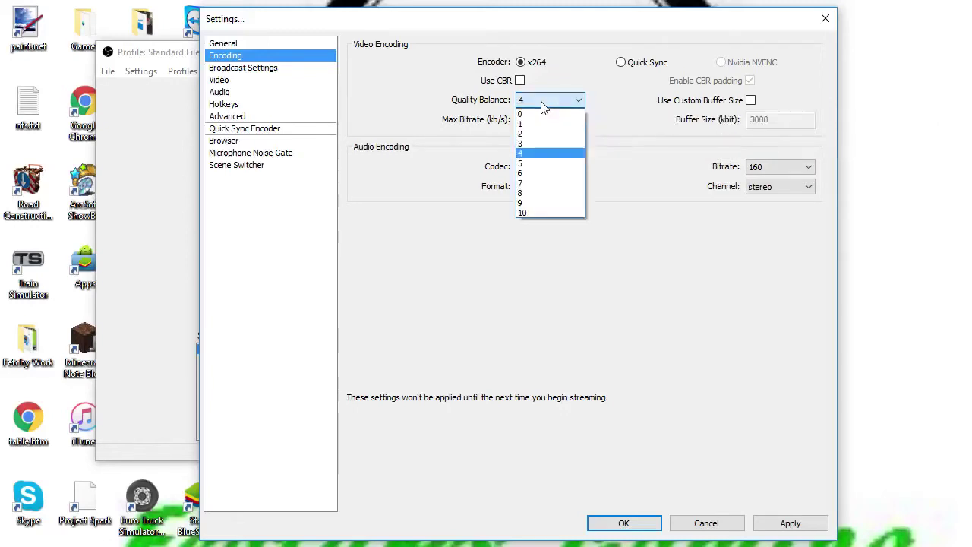
{"action": "left_click", "coordinate": [534, 212]}
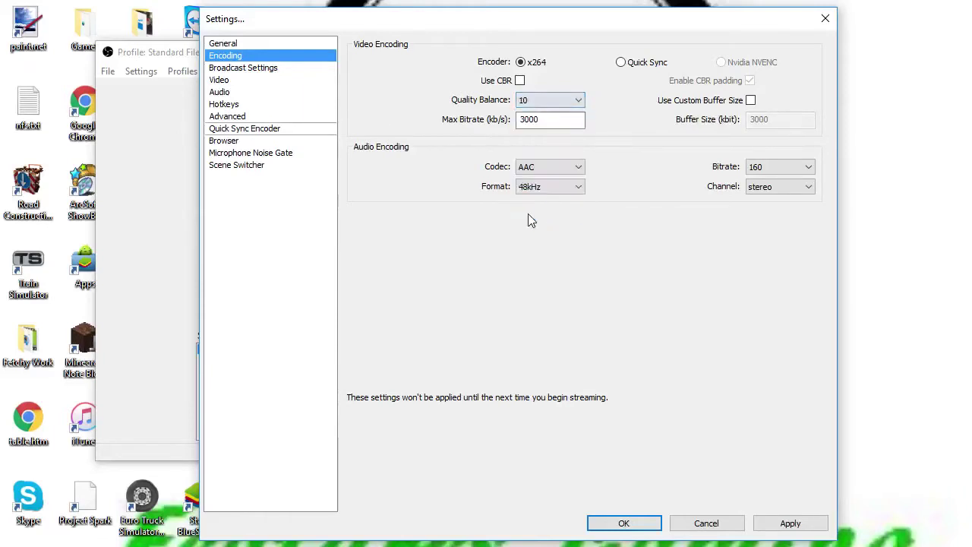
{"action": "left_click", "coordinate": [548, 99]}
{"action": "left_click", "coordinate": [533, 155]}
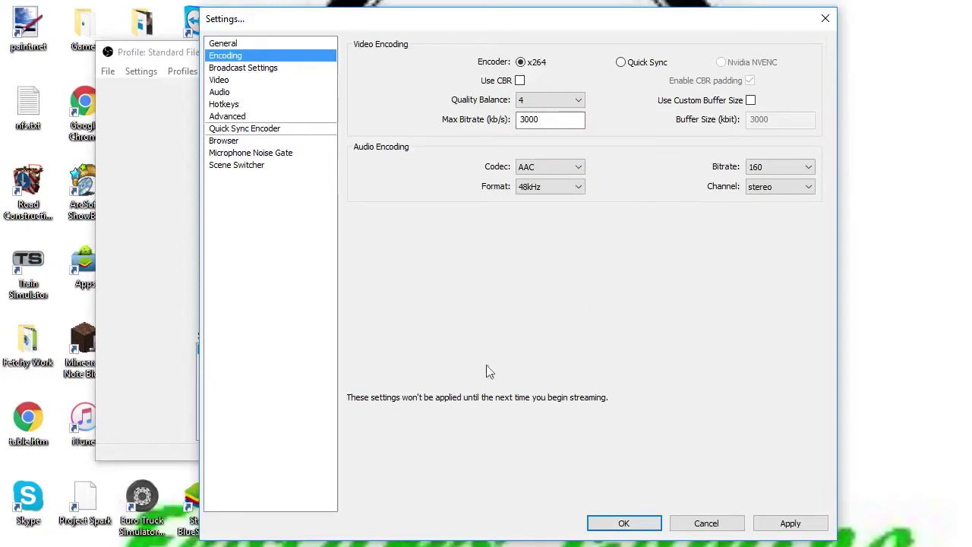
- Browse the Explorer window through Desktop, Windows (C:) and the Network location
{"action": "key", "text": "alt+Tab"}
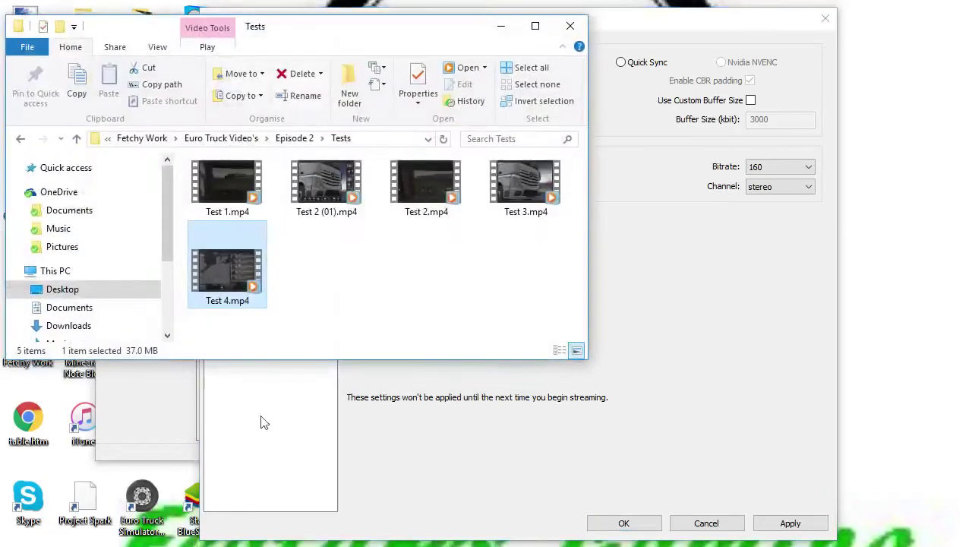
{"action": "left_click", "coordinate": [28, 47]}
{"action": "left_click", "coordinate": [427, 234]}
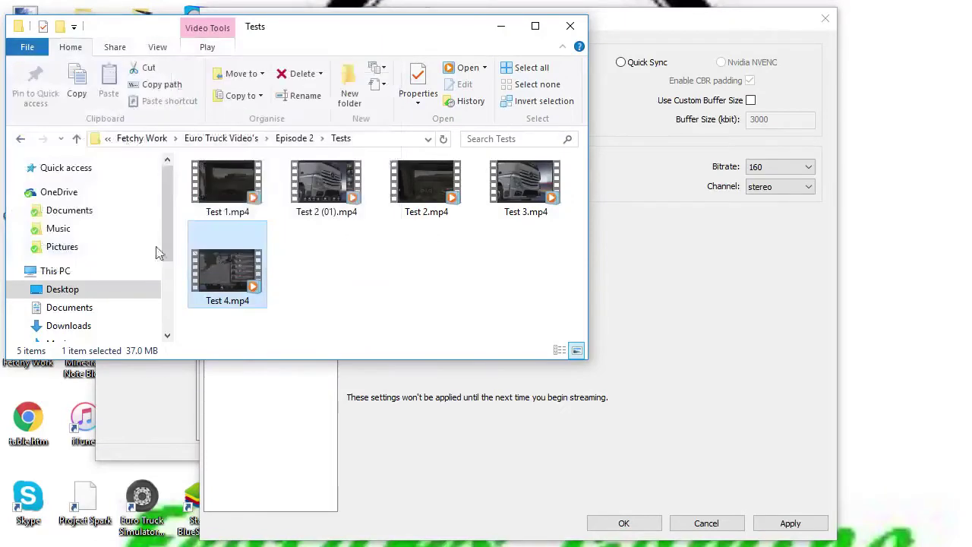
{"action": "left_click", "coordinate": [80, 289]}
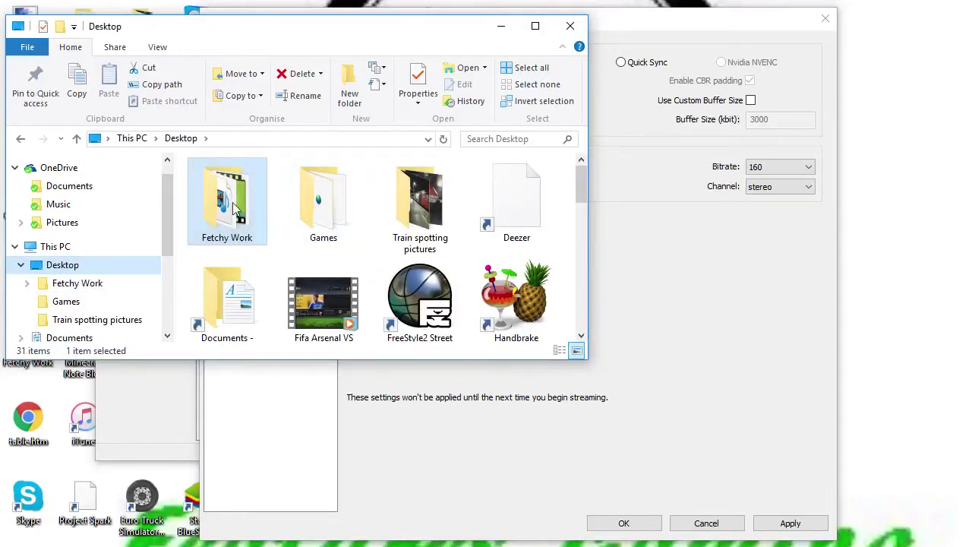
{"action": "scroll", "coordinate": [135, 271], "scroll_direction": "down", "scroll_amount": 3}
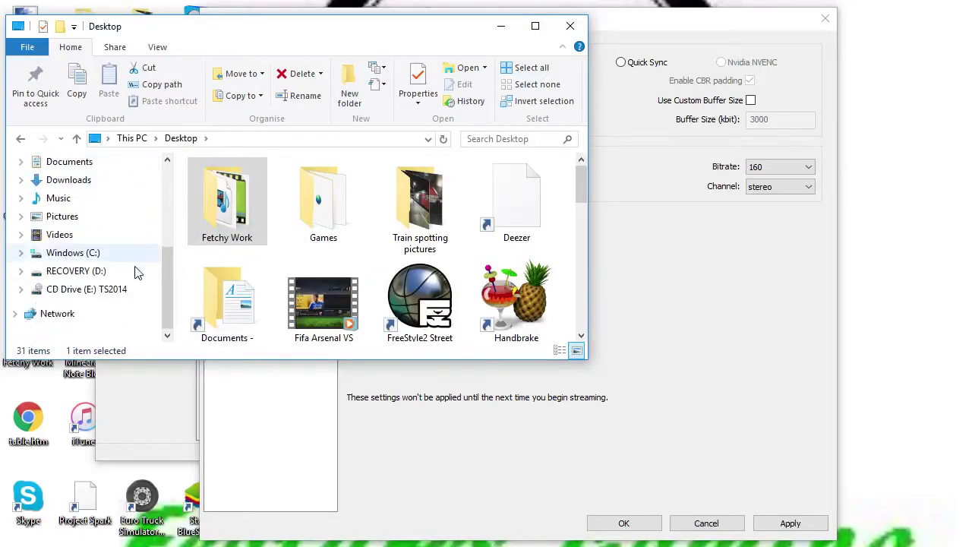
{"action": "left_click", "coordinate": [76, 253]}
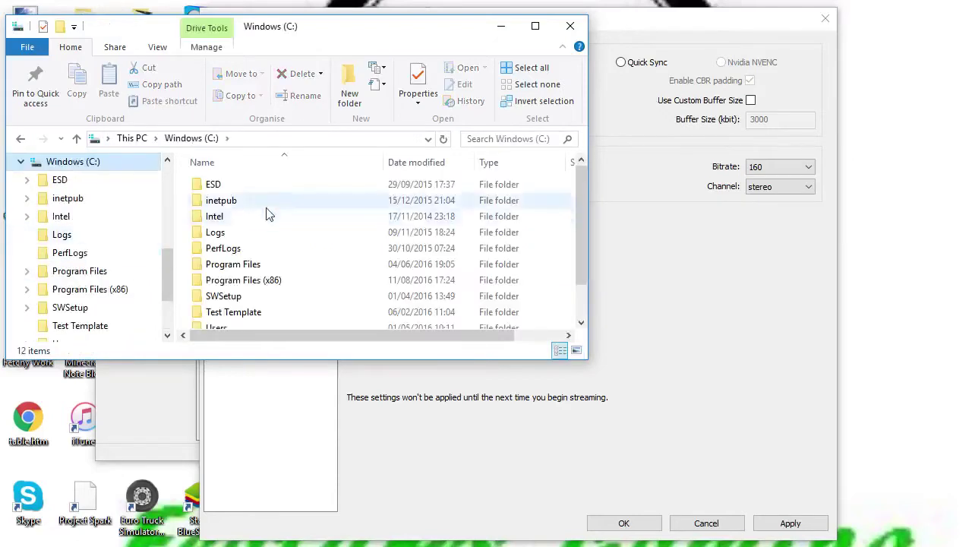
{"action": "scroll", "coordinate": [95, 283], "scroll_direction": "down", "scroll_amount": 2}
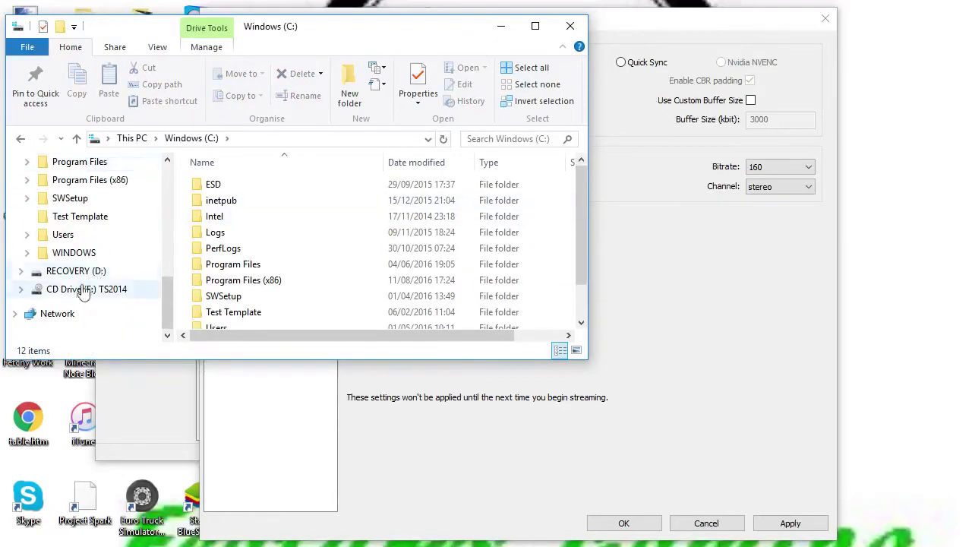
{"action": "left_click", "coordinate": [57, 314]}
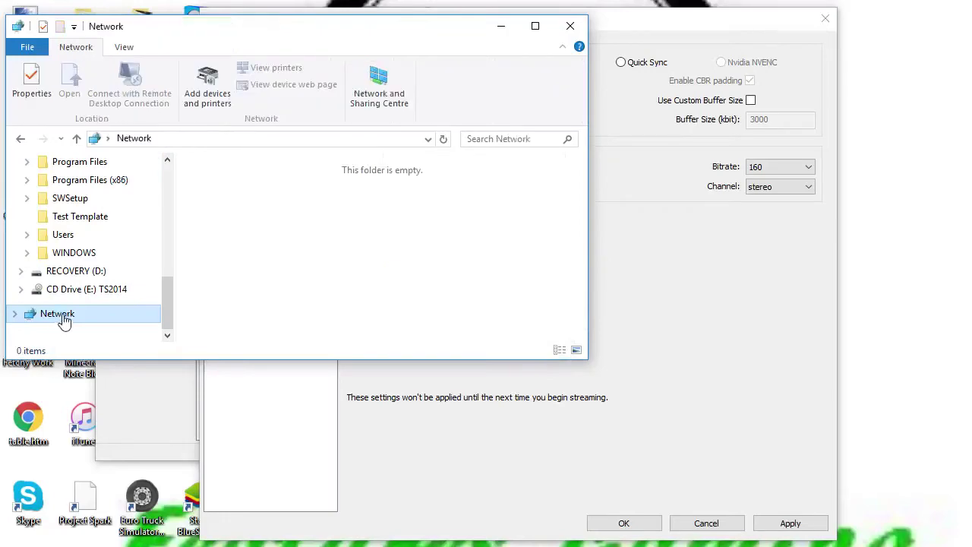
- Minimize Explorer, close the OBS Settings window and minimize the OBS main window
{"action": "left_click", "coordinate": [500, 26]}
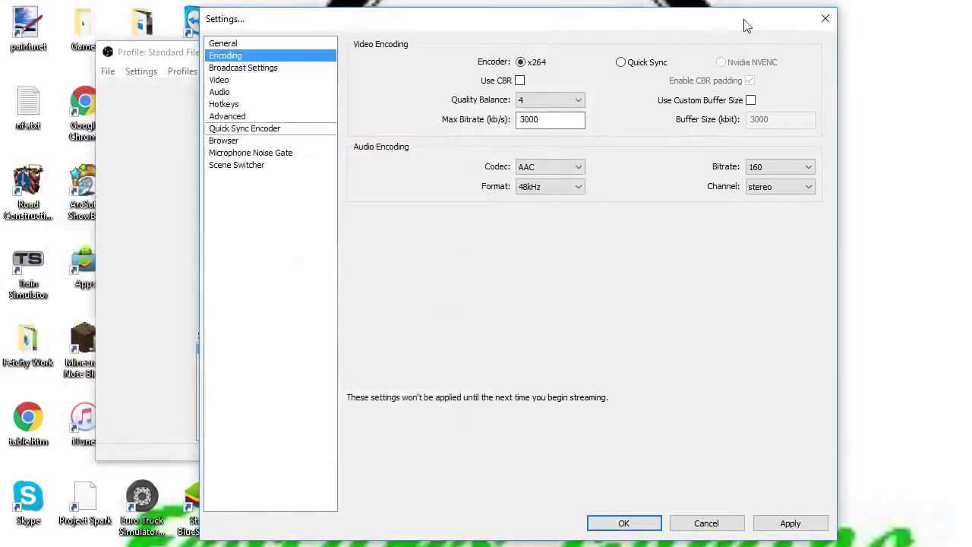
{"action": "left_click", "coordinate": [824, 20]}
{"action": "left_click", "coordinate": [699, 12]}
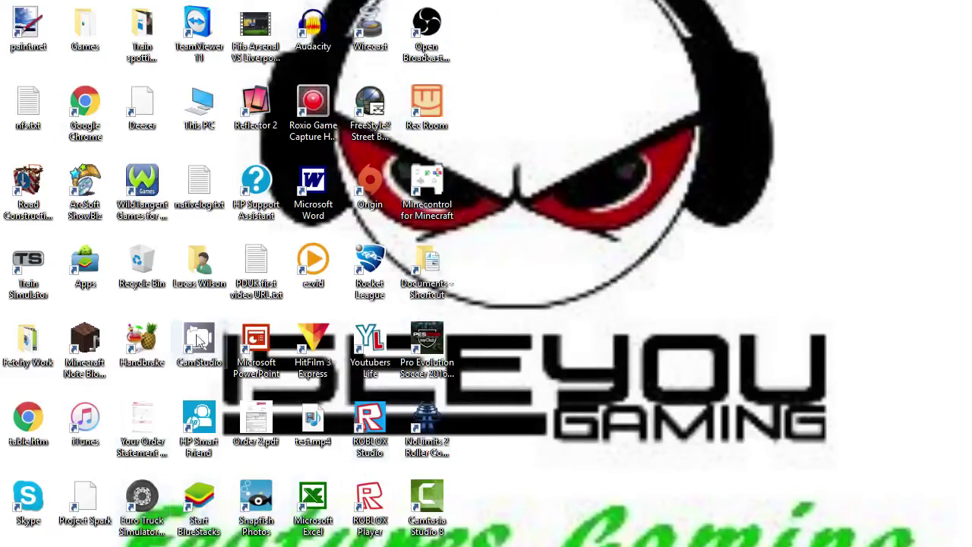
- Open the user's personal folder from the desktop, then close it
{"action": "key", "text": "o"}
{"action": "double_click", "coordinate": [202, 257]}
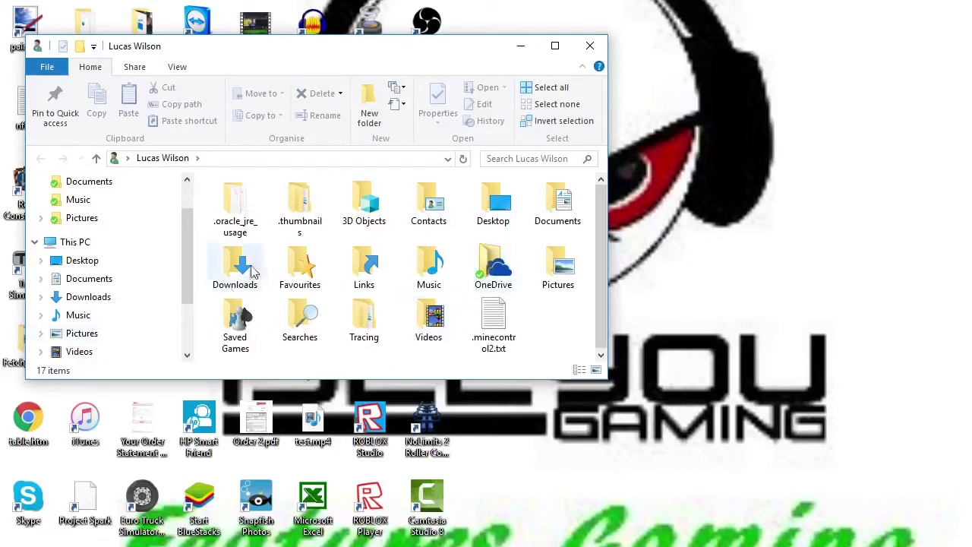
{"action": "left_click", "coordinate": [590, 46]}
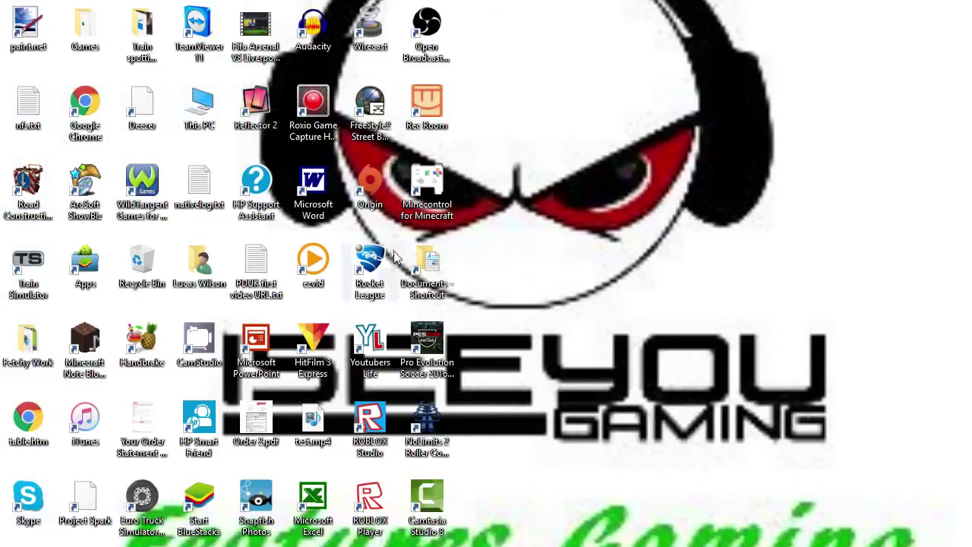
- Open RECOVERY (D:) from This PC, select the Recovery folder, close it, and launch HP Smart Friend
{"action": "double_click", "coordinate": [201, 107]}
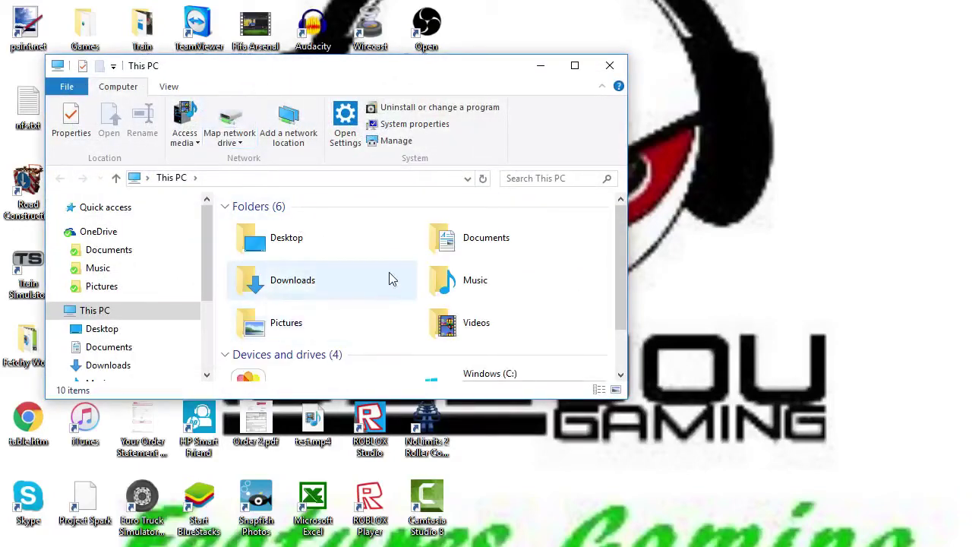
{"action": "scroll", "coordinate": [391, 278], "scroll_direction": "down", "scroll_amount": 2}
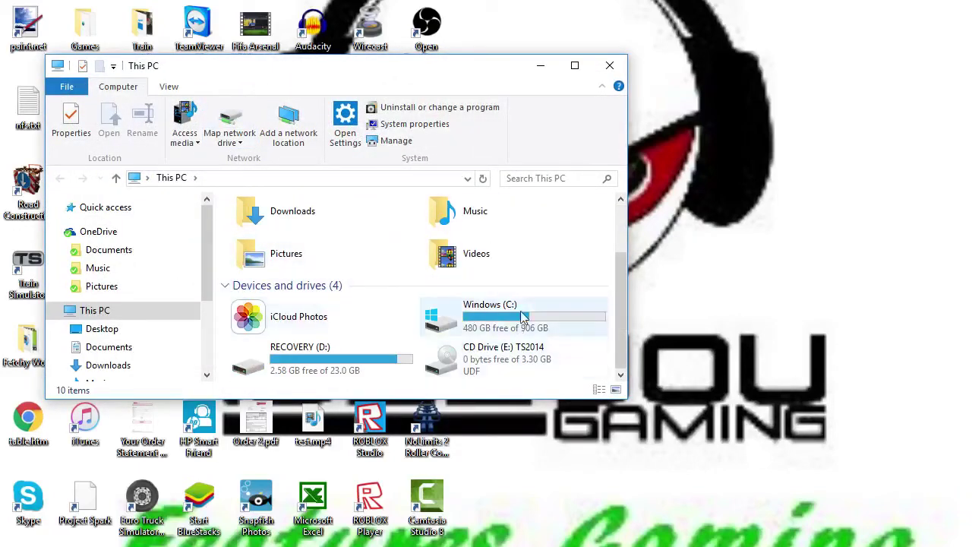
{"action": "double_click", "coordinate": [362, 370]}
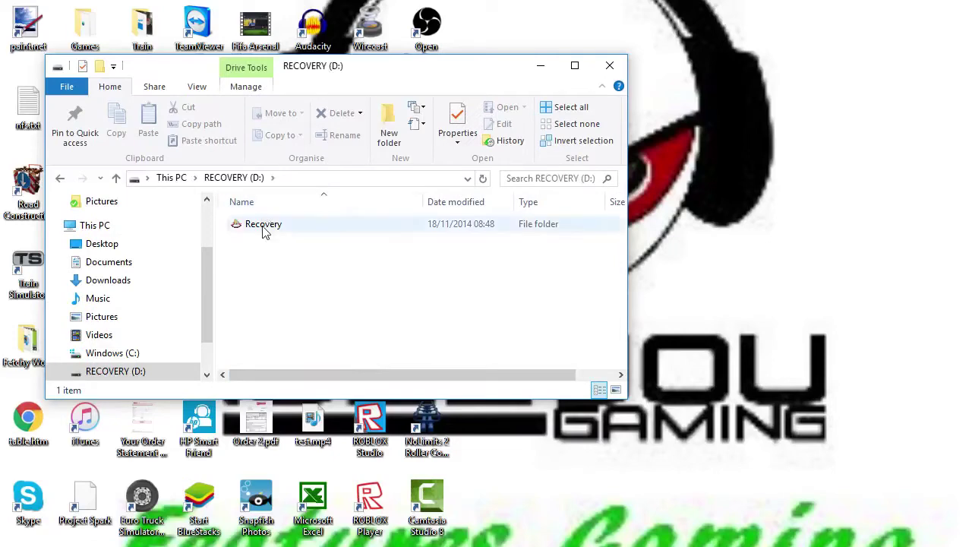
{"action": "left_click", "coordinate": [263, 230]}
{"action": "left_click", "coordinate": [615, 66]}
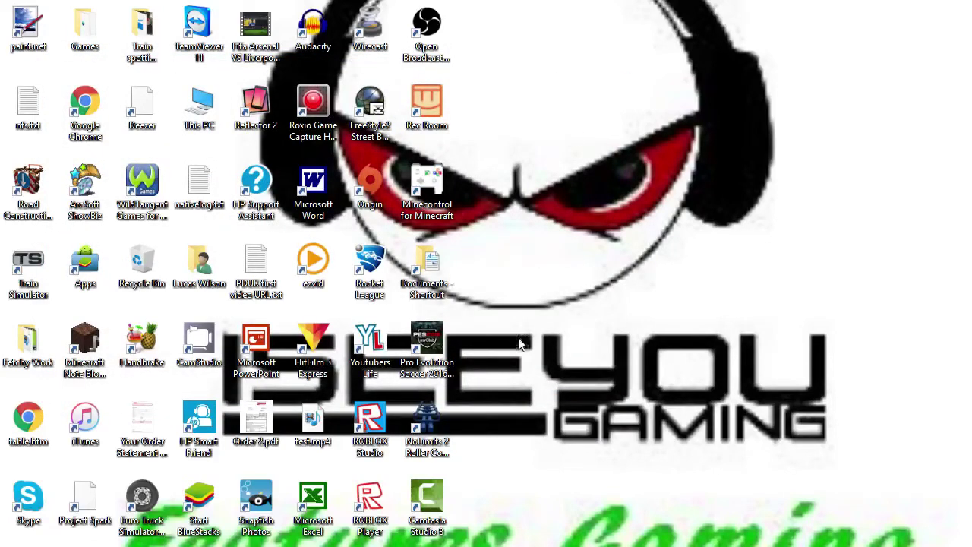
{"action": "double_click", "coordinate": [199, 422]}
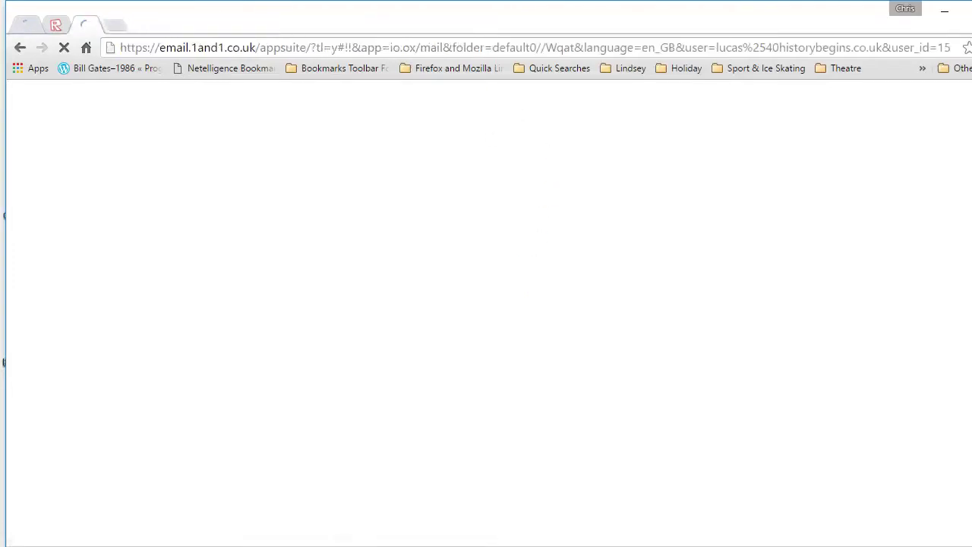
- Close the loading Chrome window and restore OBS from the notification area tray
{"action": "left_click", "coordinate": [944, 16]}
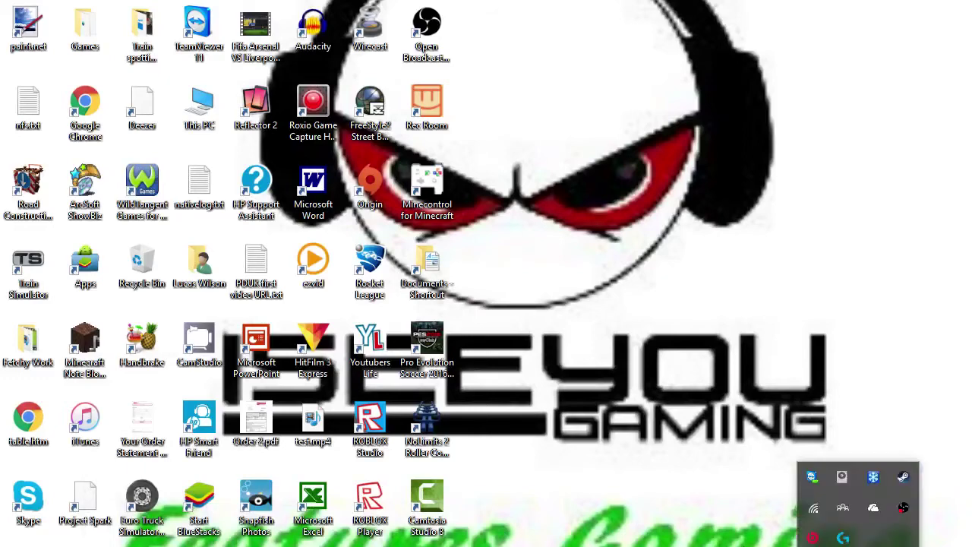
{"action": "left_click", "coordinate": [904, 507]}
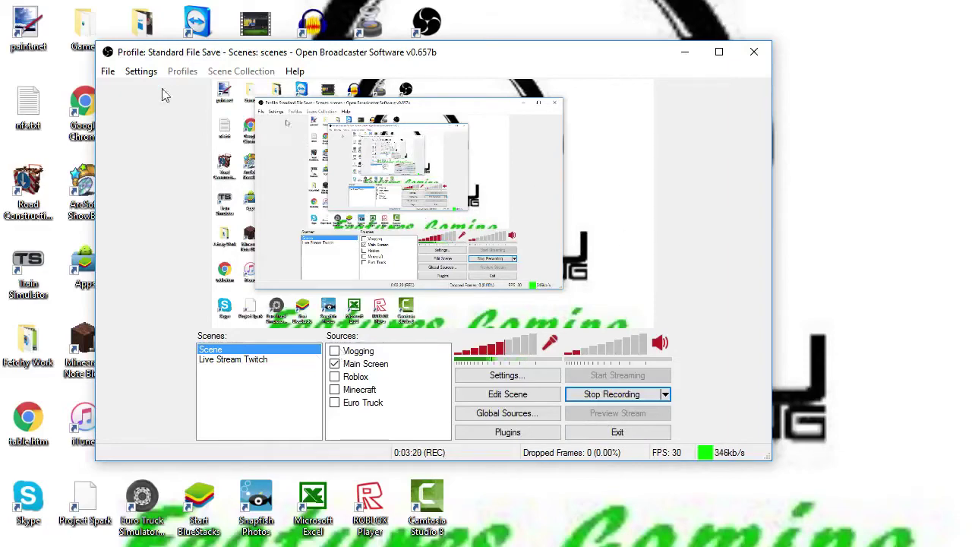
- Open Settings on the Encoding page and toggle Use CBR on and off, leaving it off
{"action": "left_click", "coordinate": [140, 70]}
{"action": "left_click", "coordinate": [46, 91]}
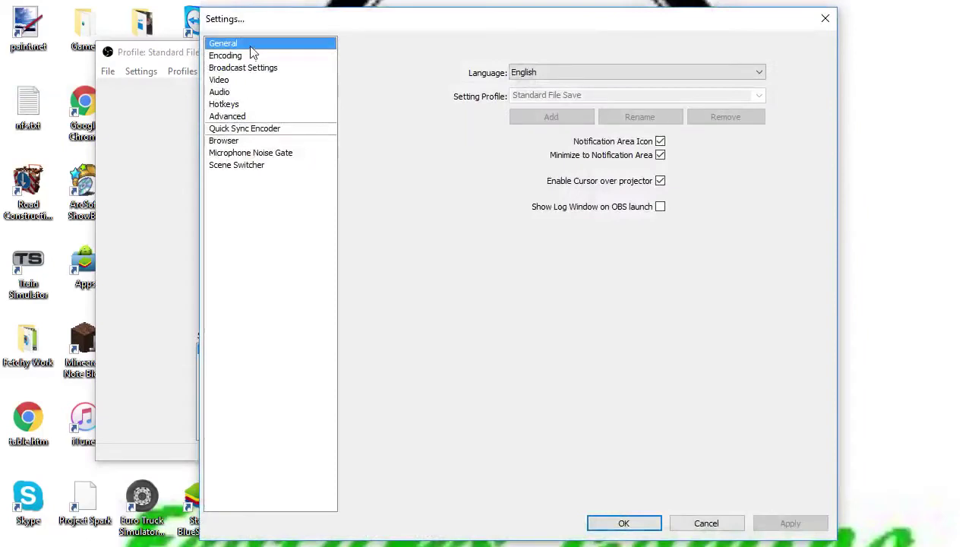
{"action": "left_click", "coordinate": [228, 55]}
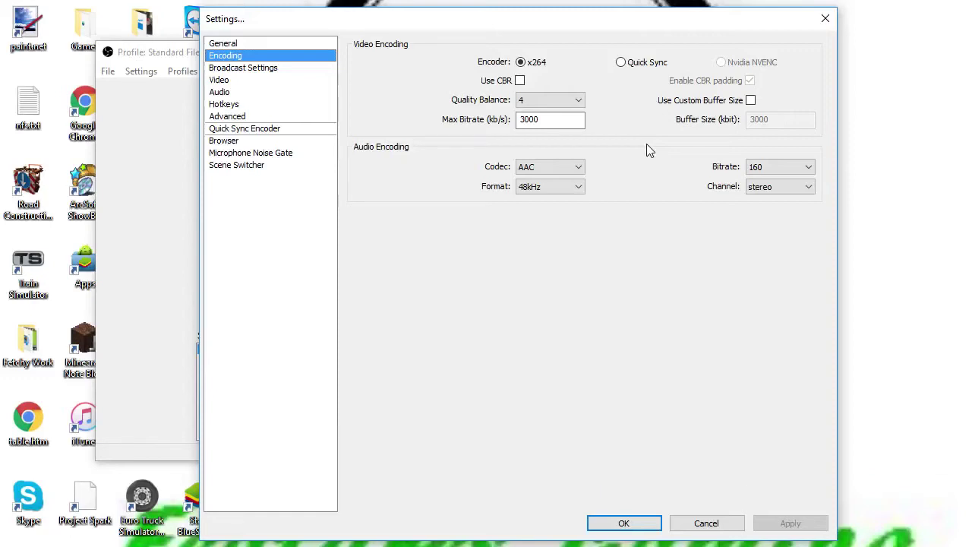
{"action": "left_click", "coordinate": [521, 81]}
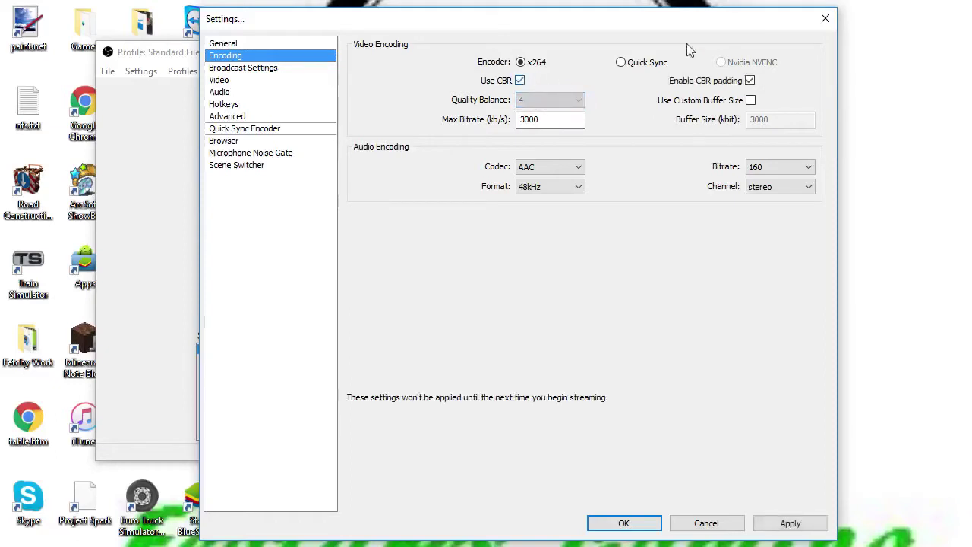
{"action": "left_click", "coordinate": [519, 81]}
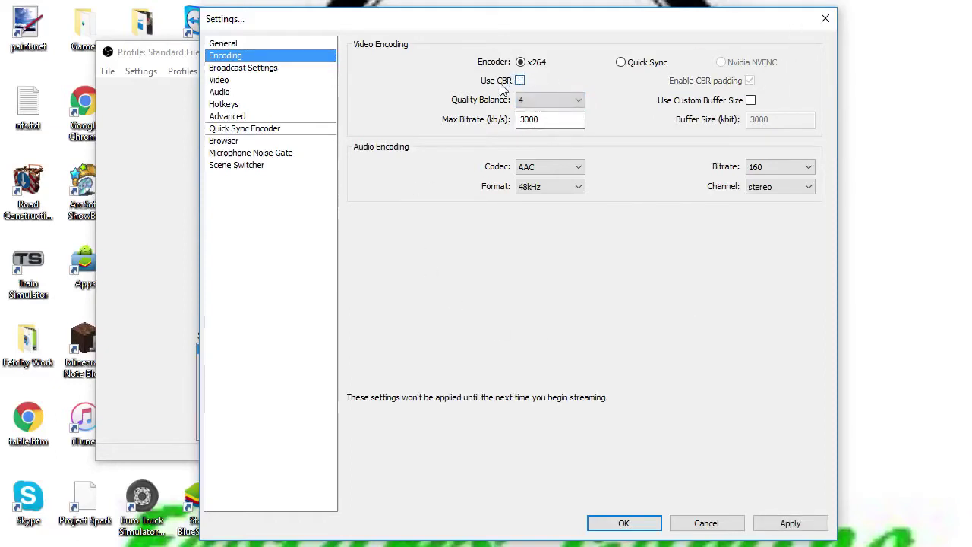
{"action": "left_click", "coordinate": [521, 81]}
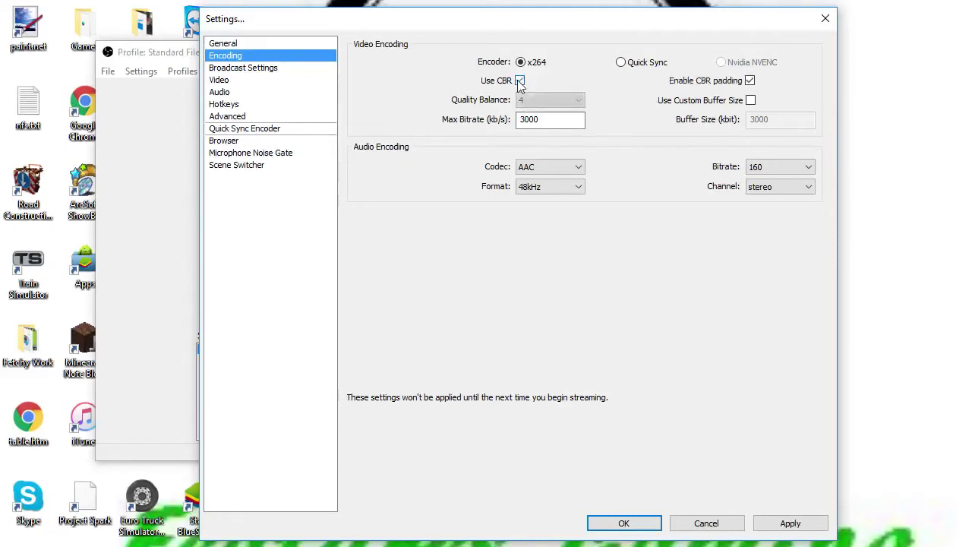
{"action": "left_click", "coordinate": [520, 81]}
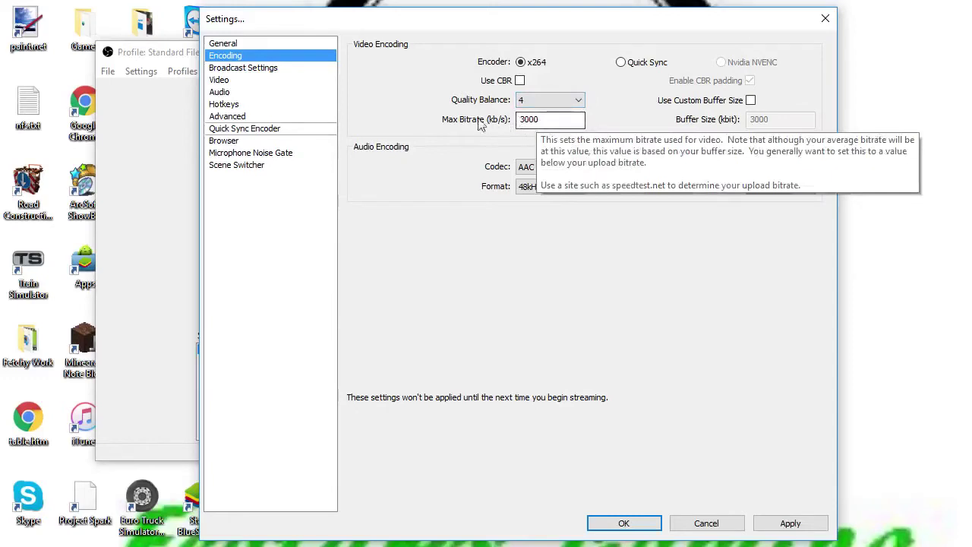
- Select the Max Bitrate value and leave it at 3000 kb/s
{"action": "left_click", "coordinate": [546, 119]}
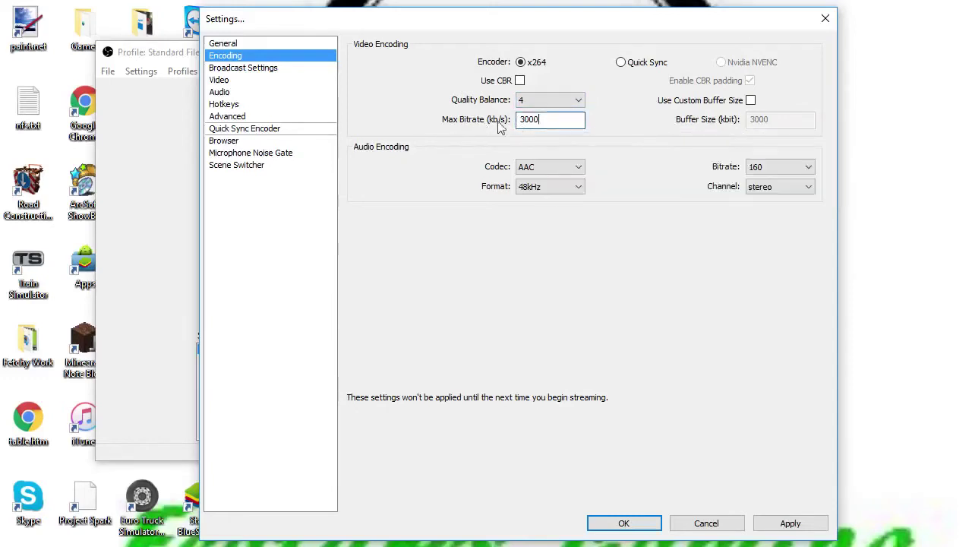
{"action": "left_click_drag", "start_coordinate": [560, 120], "coordinate": [489, 123]}
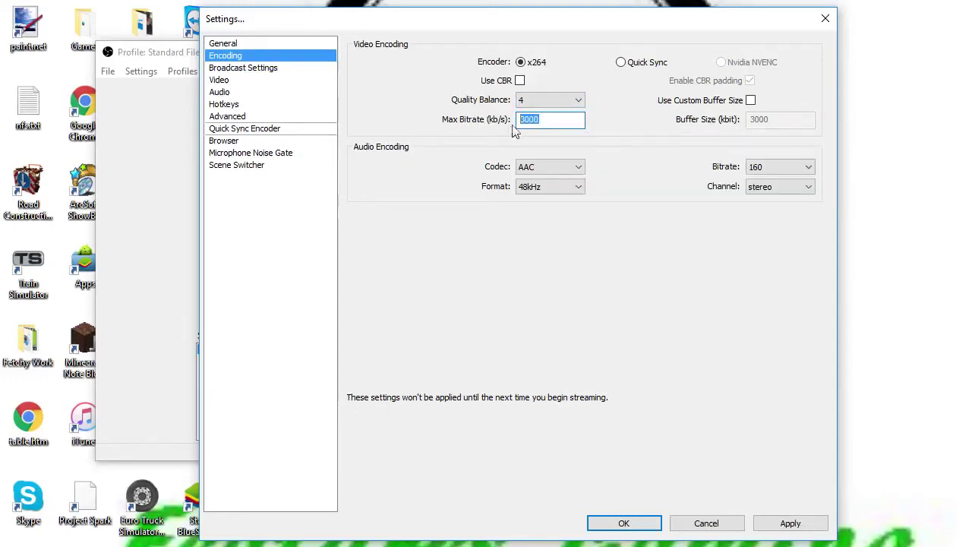
{"action": "left_click", "coordinate": [574, 119]}
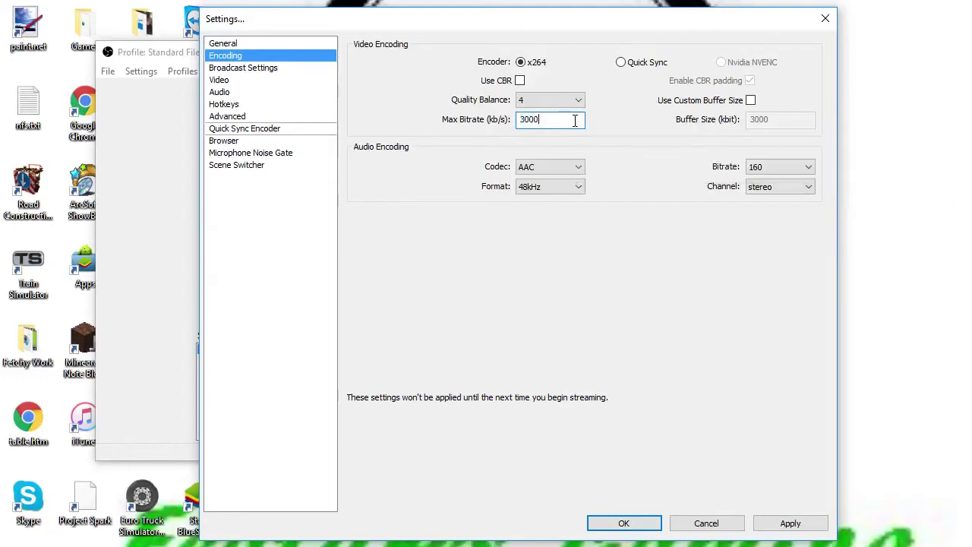
{"action": "left_click_drag", "start_coordinate": [574, 120], "coordinate": [414, 141]}
{"action": "left_click", "coordinate": [565, 123]}
{"action": "left_click", "coordinate": [274, 69]}
- Apply the encoding changes and switch Mode to Live Stream, then back to File Output Only
{"action": "left_click", "coordinate": [448, 335]}
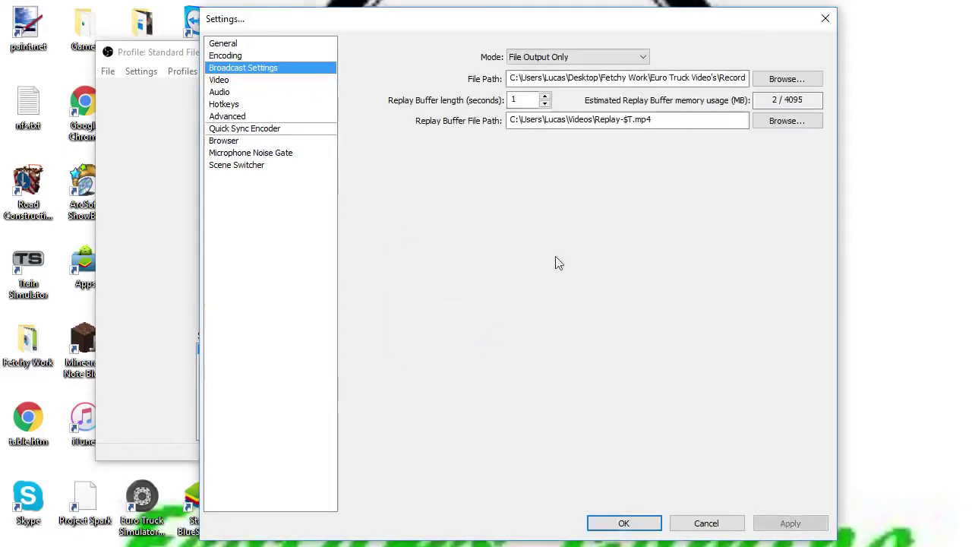
{"action": "left_click", "coordinate": [573, 57]}
{"action": "left_click", "coordinate": [558, 67]}
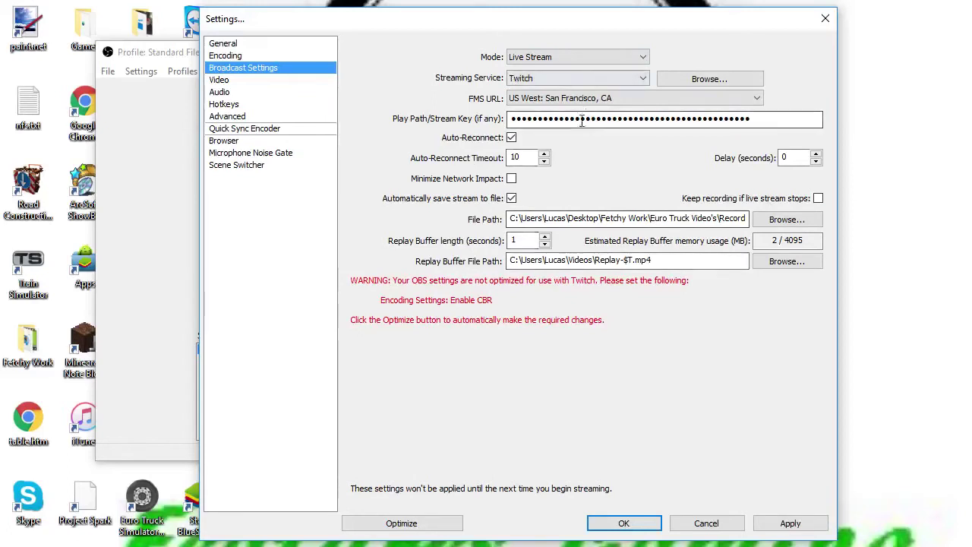
{"action": "left_click", "coordinate": [571, 58]}
{"action": "left_click", "coordinate": [535, 73]}
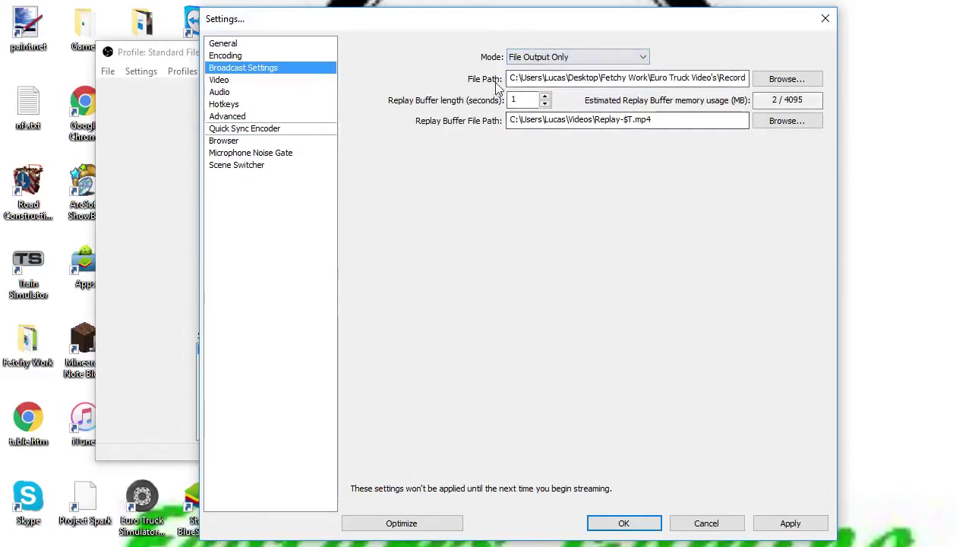
- Select the 'How to record Euro Truck NO LAG!.mp4' file path text and inspect its edit menu
{"action": "left_click_drag", "start_coordinate": [513, 80], "coordinate": [752, 76]}
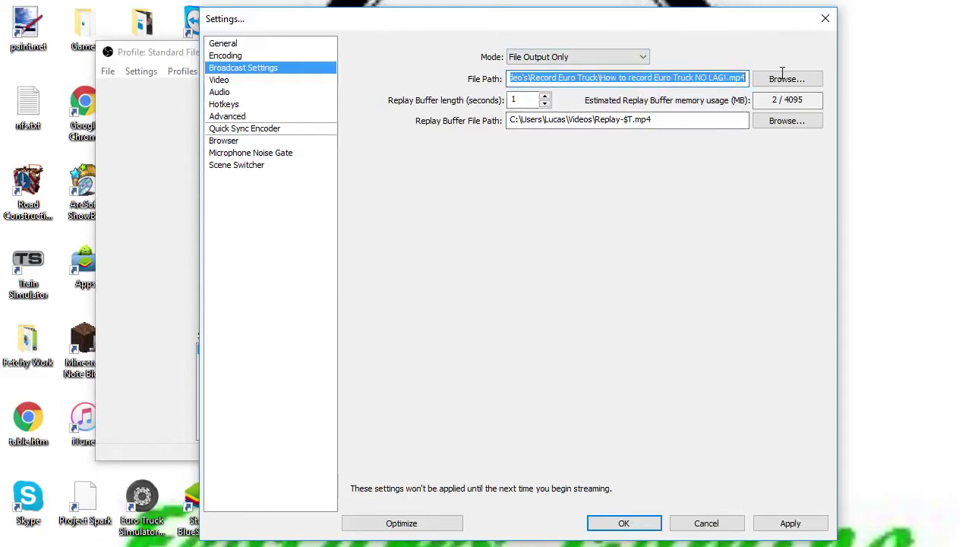
{"action": "right_click", "coordinate": [722, 77]}
{"action": "left_click", "coordinate": [748, 120]}
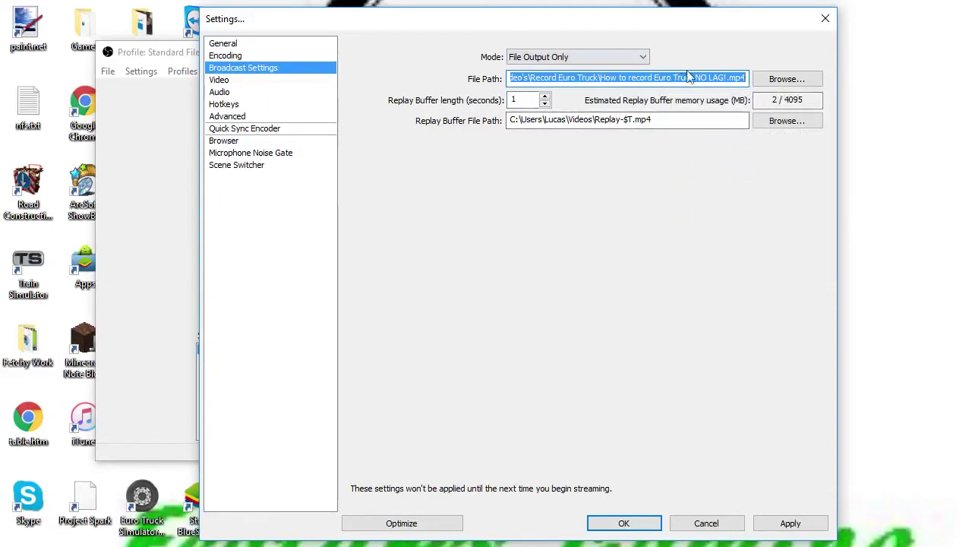
{"action": "mouse_move", "coordinate": [684, 79]}
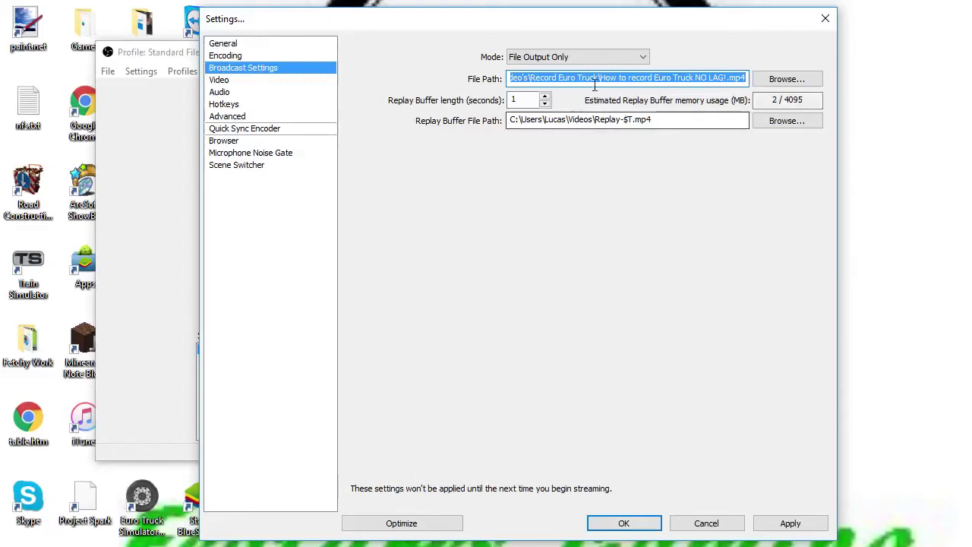
{"action": "mouse_move", "coordinate": [555, 78]}
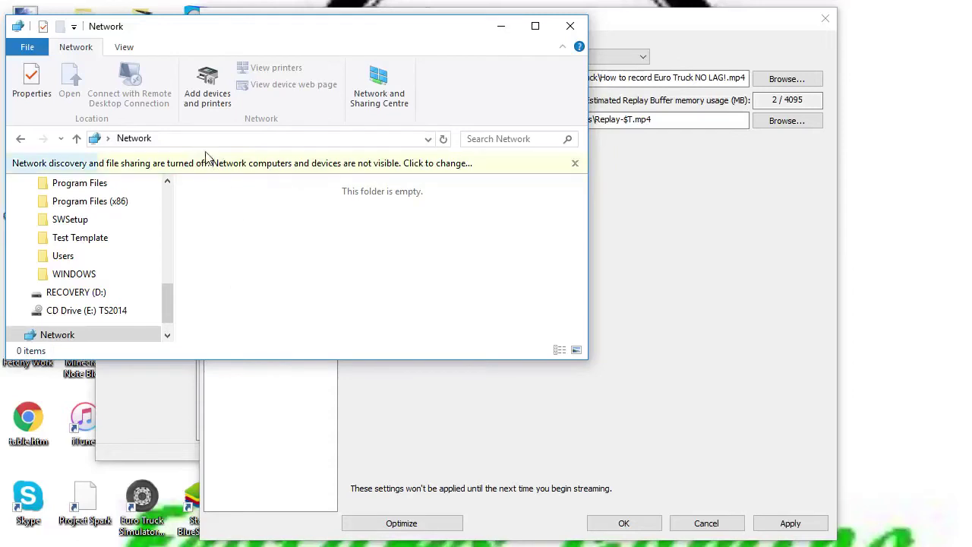
- Clear text from the Network window's address bar, then close that Explorer window
{"action": "left_click", "coordinate": [174, 138]}
{"action": "left_click", "coordinate": [158, 139]}
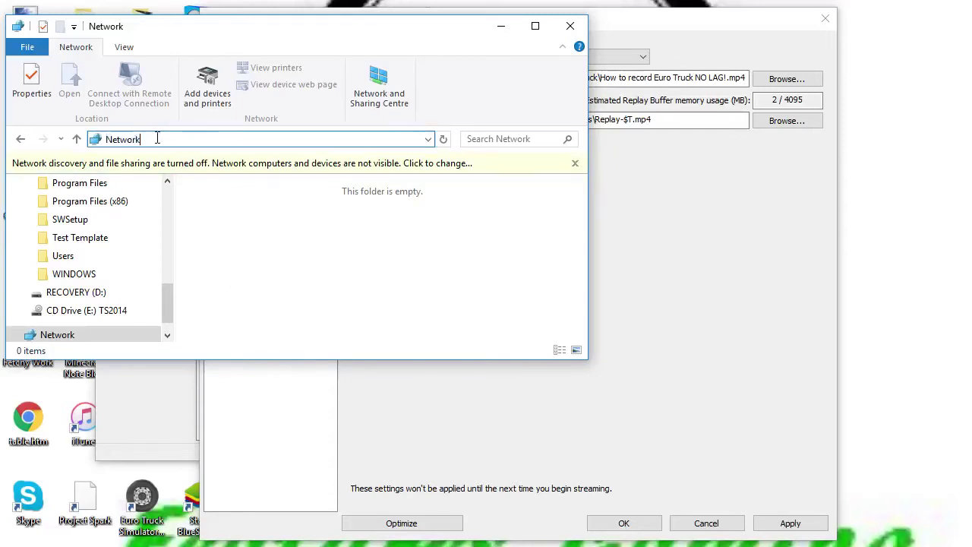
{"action": "key", "text": "BackSpace"}
{"action": "key", "text": "BackSpace"}
{"action": "key", "text": "BackSpace"}
{"action": "key", "text": "BackSpace"}
{"action": "key", "text": "BackSpace"}
{"action": "key", "text": "BackSpace"}
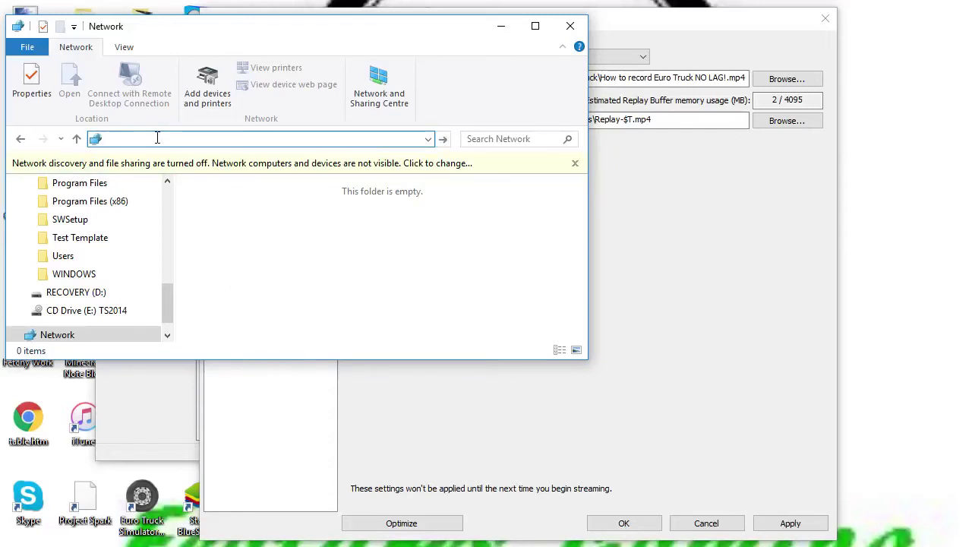
{"action": "left_click", "coordinate": [570, 26]}
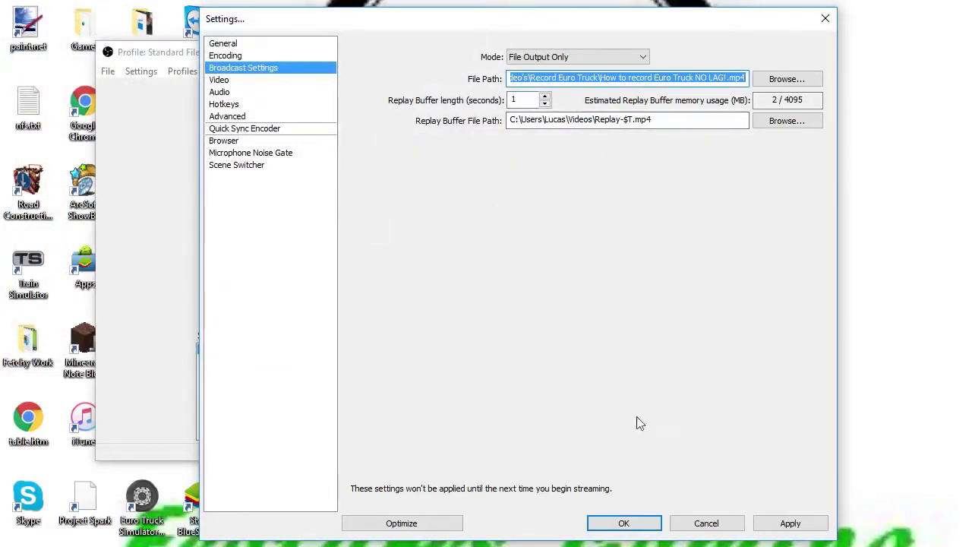
- Apply the changes and keep Intel(R) HD Graphics 5500 as the video adapter
{"action": "left_click", "coordinate": [232, 82]}
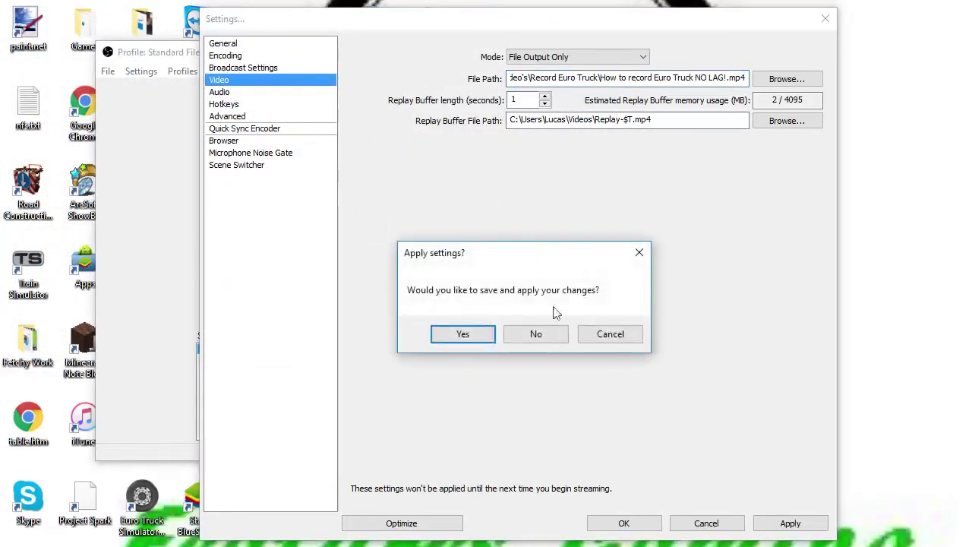
{"action": "left_click", "coordinate": [465, 335]}
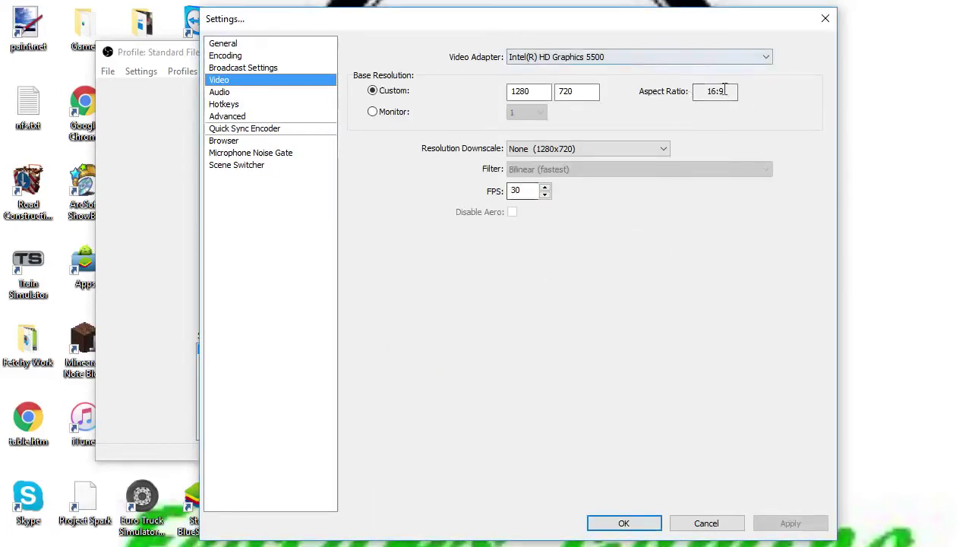
{"action": "left_click", "coordinate": [585, 58]}
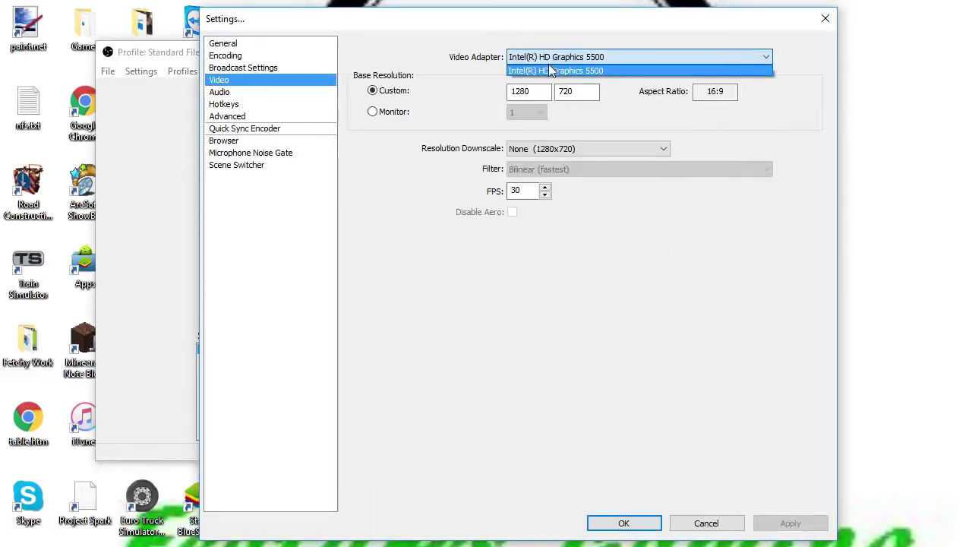
{"action": "left_click", "coordinate": [647, 71]}
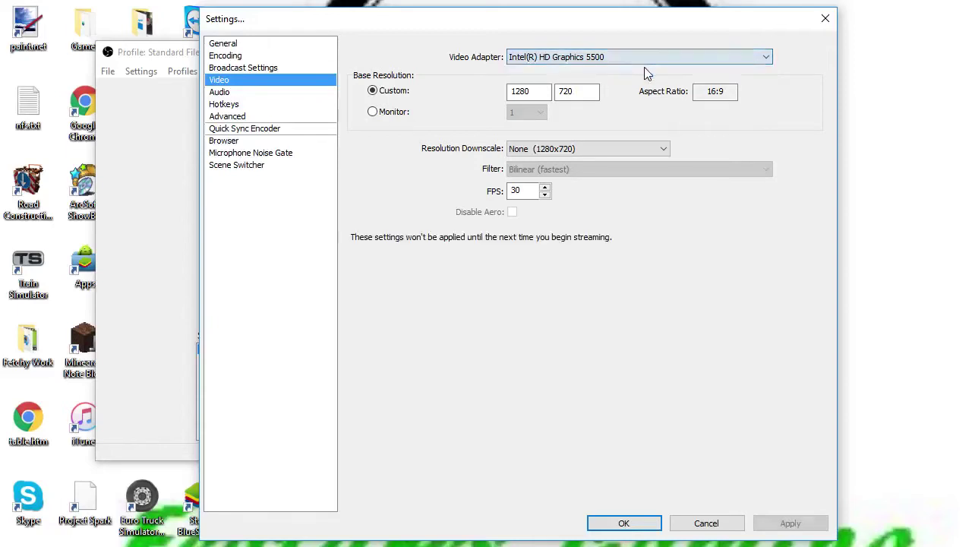
{"action": "left_click", "coordinate": [615, 57]}
{"action": "left_click", "coordinate": [585, 72]}
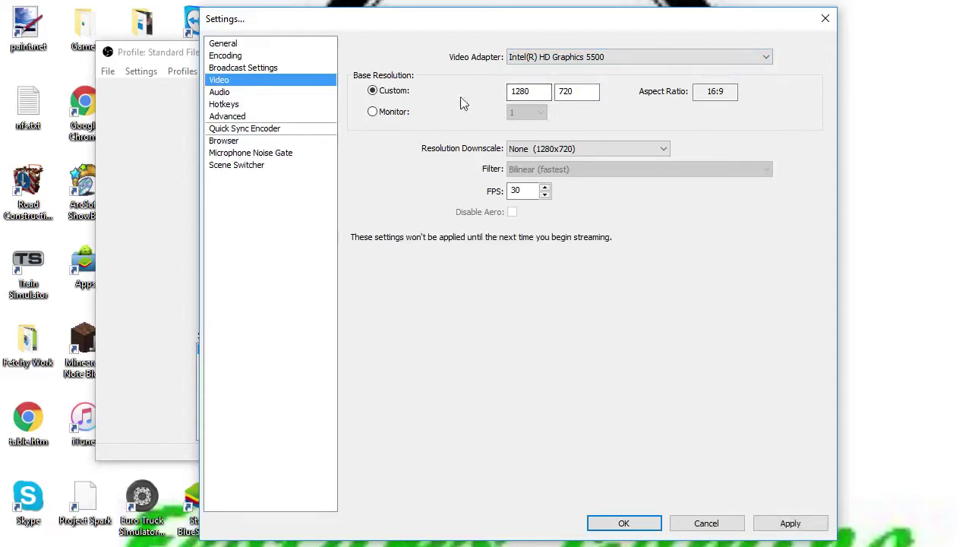
- Check the 1280x720 base resolution and 16:9 aspect ratio values
{"action": "double_click", "coordinate": [562, 92]}
{"action": "double_click", "coordinate": [541, 92]}
{"action": "left_click", "coordinate": [524, 92]}
{"action": "left_click_drag", "start_coordinate": [699, 91], "coordinate": [763, 89]}
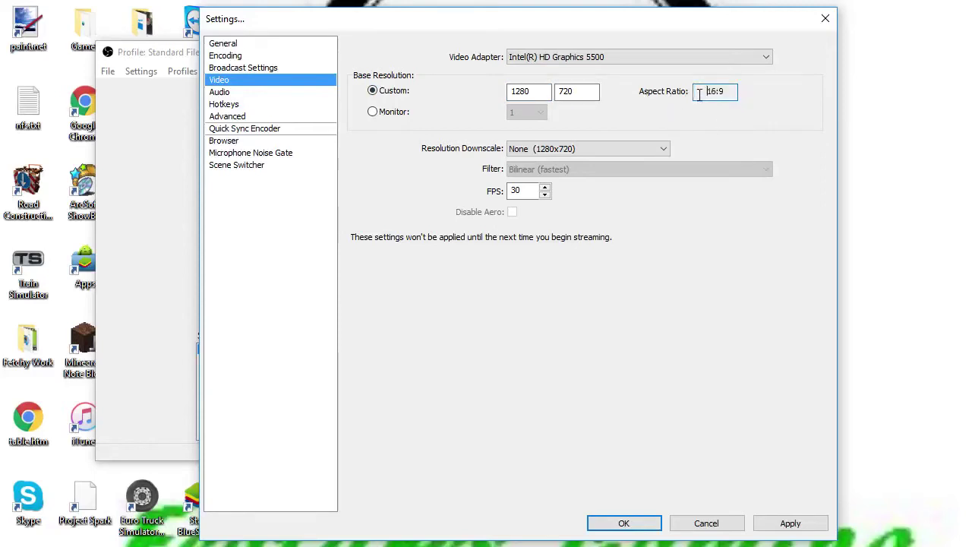
{"action": "left_click", "coordinate": [725, 92]}
{"action": "left_click_drag", "start_coordinate": [724, 92], "coordinate": [678, 96]}
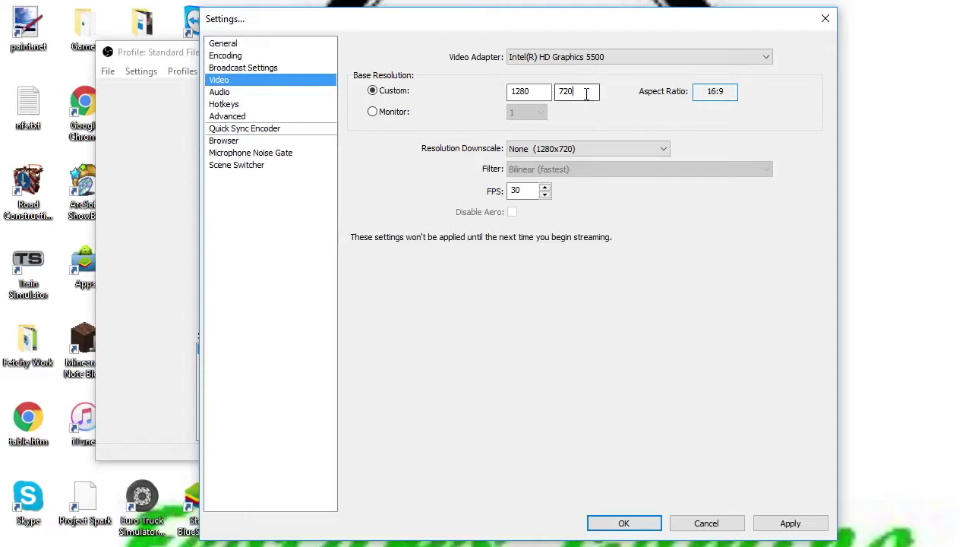
{"action": "left_click_drag", "start_coordinate": [586, 91], "coordinate": [456, 91]}
{"action": "left_click_drag", "start_coordinate": [537, 92], "coordinate": [430, 85]}
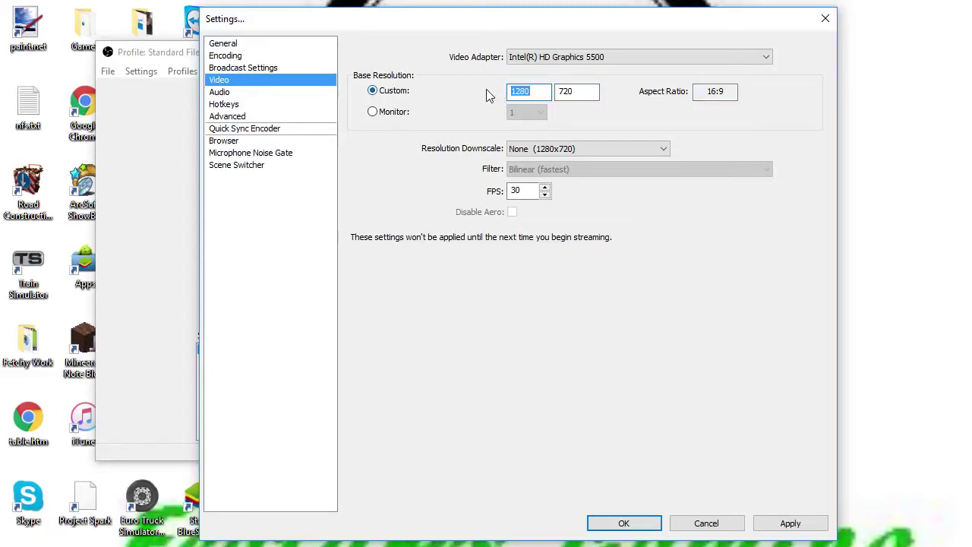
{"action": "left_click_drag", "start_coordinate": [590, 93], "coordinate": [466, 88]}
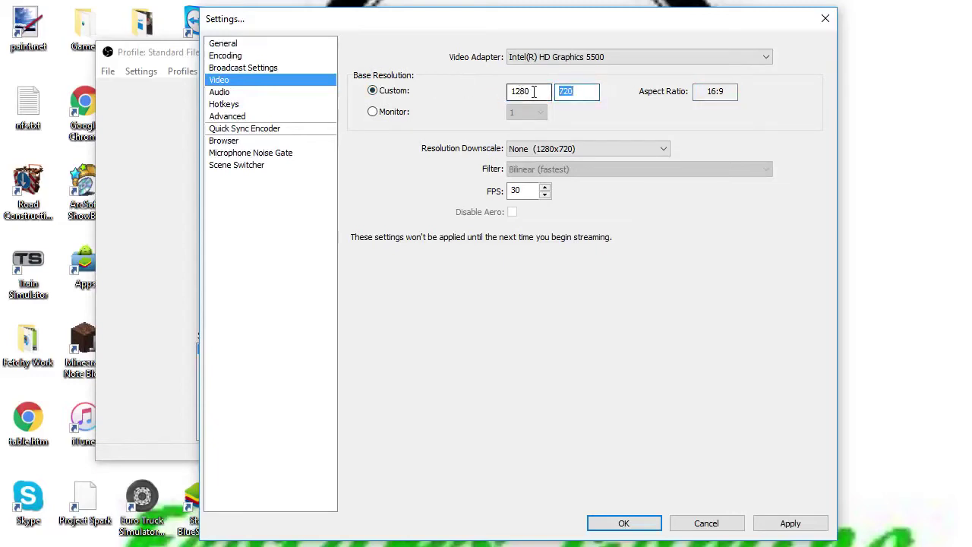
{"action": "left_click_drag", "start_coordinate": [534, 91], "coordinate": [458, 97]}
{"action": "left_click_drag", "start_coordinate": [586, 91], "coordinate": [450, 93]}
{"action": "left_click", "coordinate": [507, 92]}
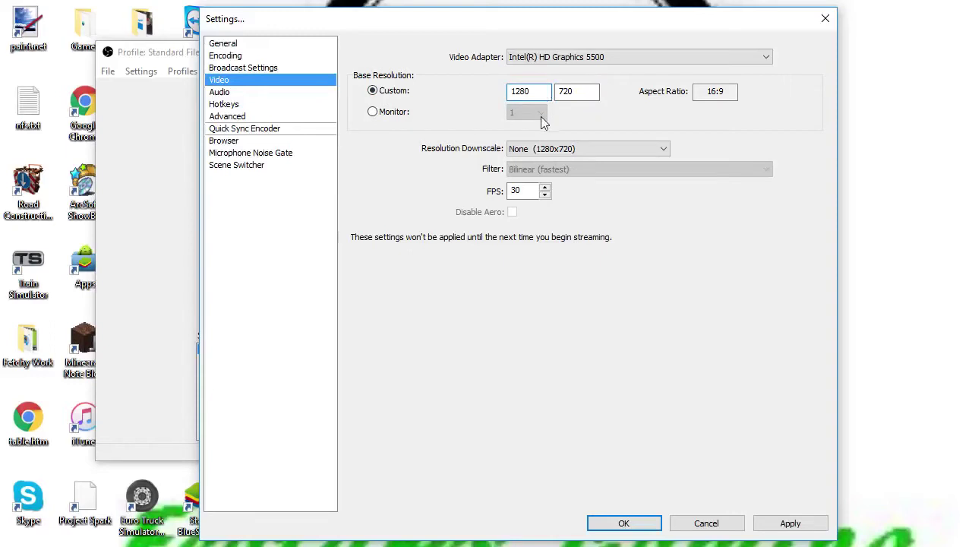
- Keep Resolution Downscale at None (1280x720)
{"action": "left_click", "coordinate": [576, 154]}
{"action": "left_click", "coordinate": [563, 161]}
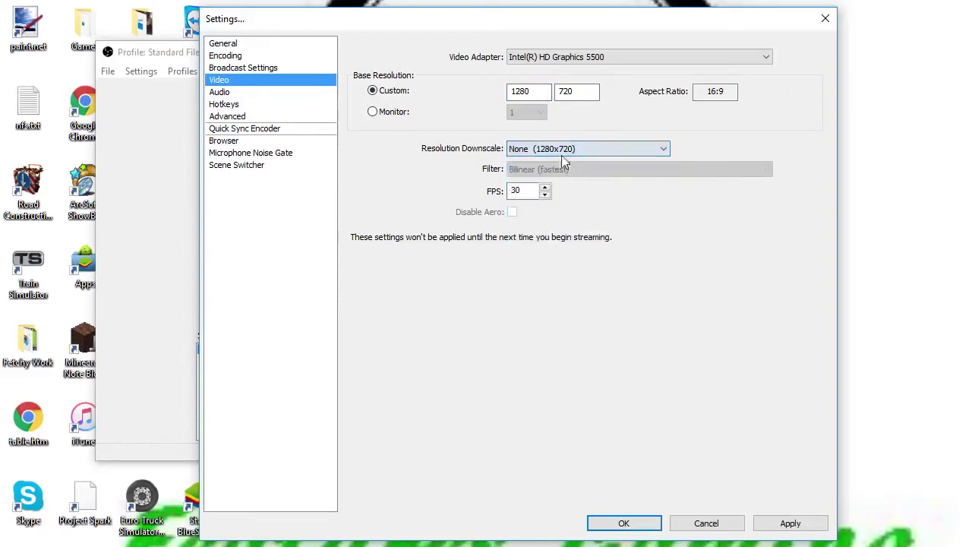
{"action": "left_click", "coordinate": [591, 149]}
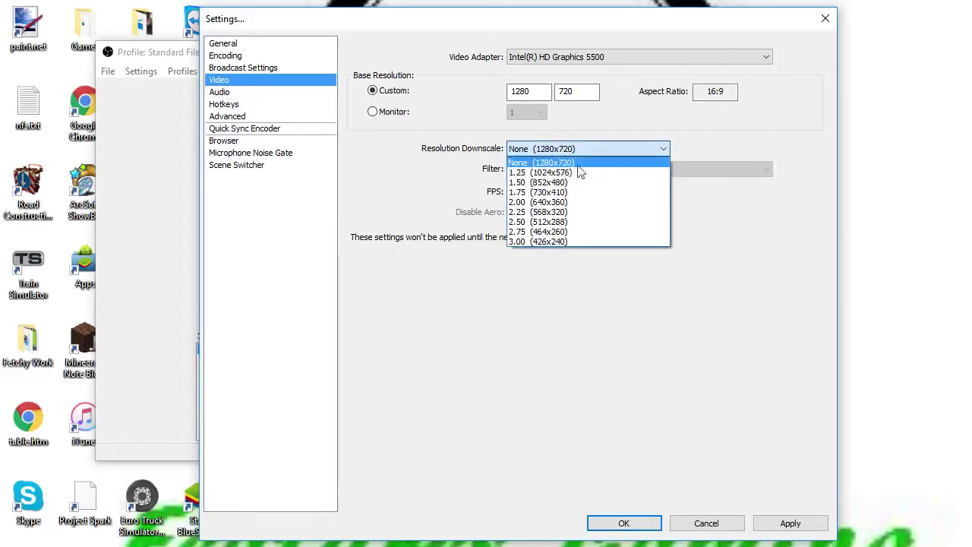
{"action": "left_click", "coordinate": [575, 164]}
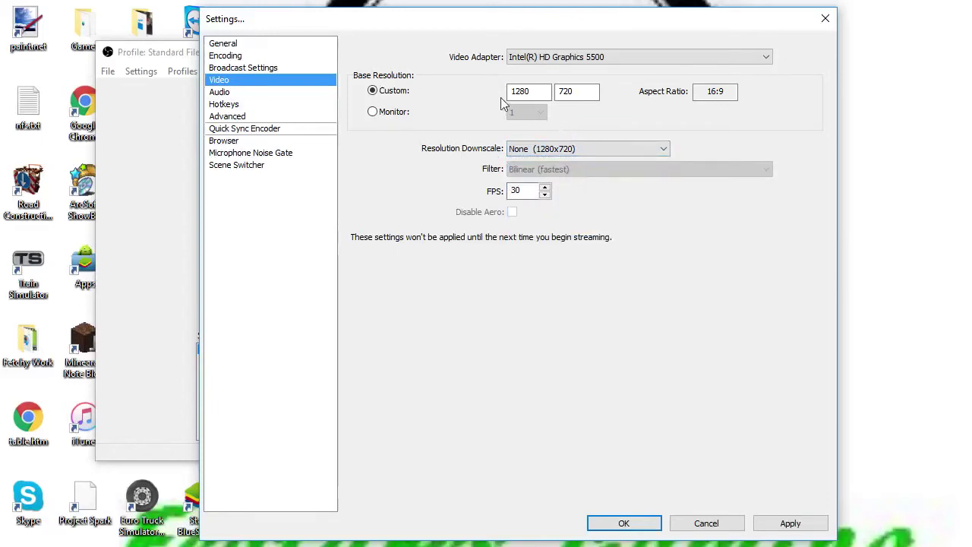
{"action": "double_click", "coordinate": [575, 91]}
{"action": "left_click", "coordinate": [825, 18]}
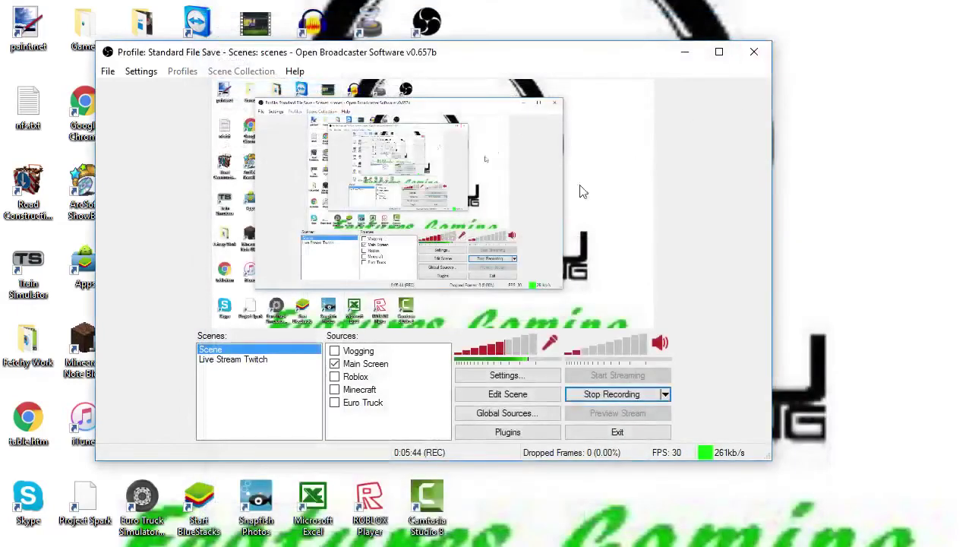
{"action": "left_click", "coordinate": [685, 51]}
{"action": "right_click", "coordinate": [602, 137]}
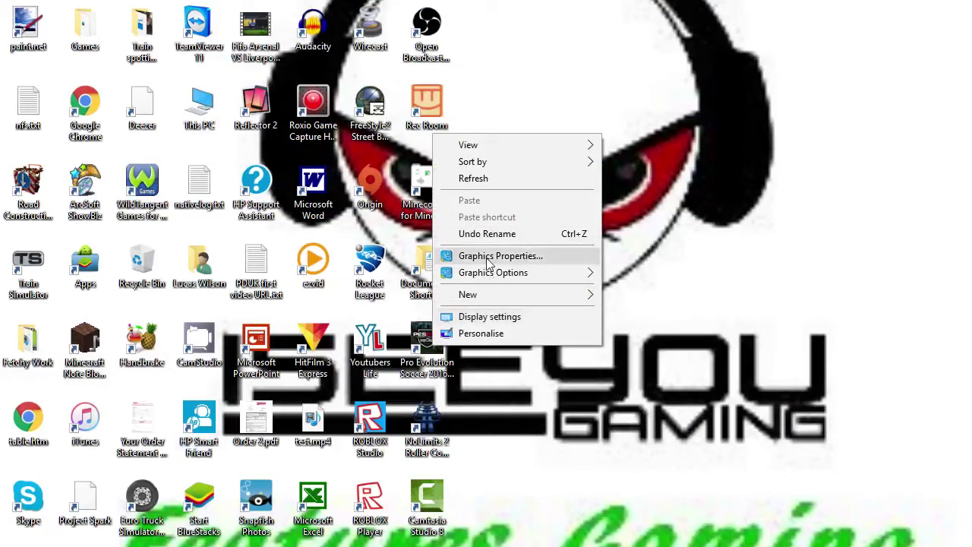
{"action": "left_click", "coordinate": [486, 336]}
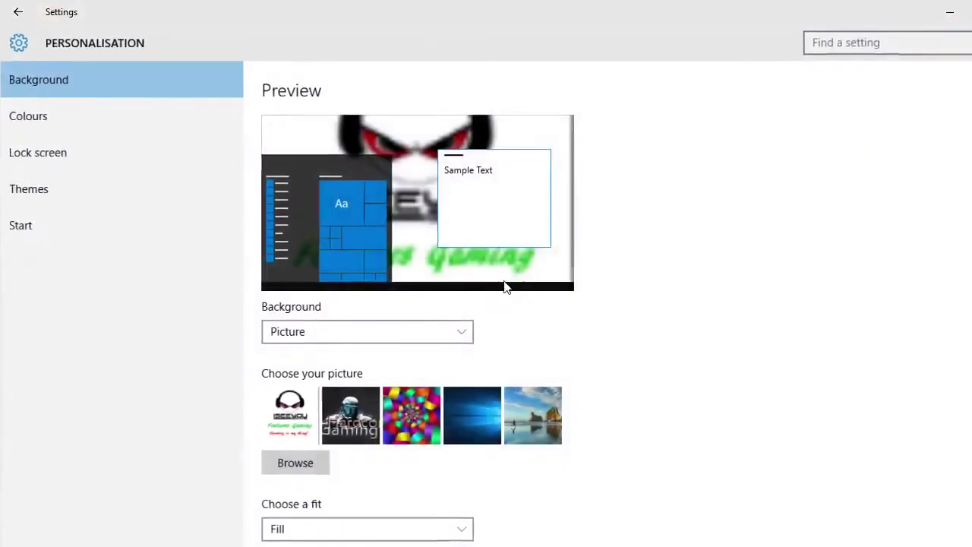
{"action": "scroll", "coordinate": [271, 426], "scroll_direction": "down", "scroll_amount": 1}
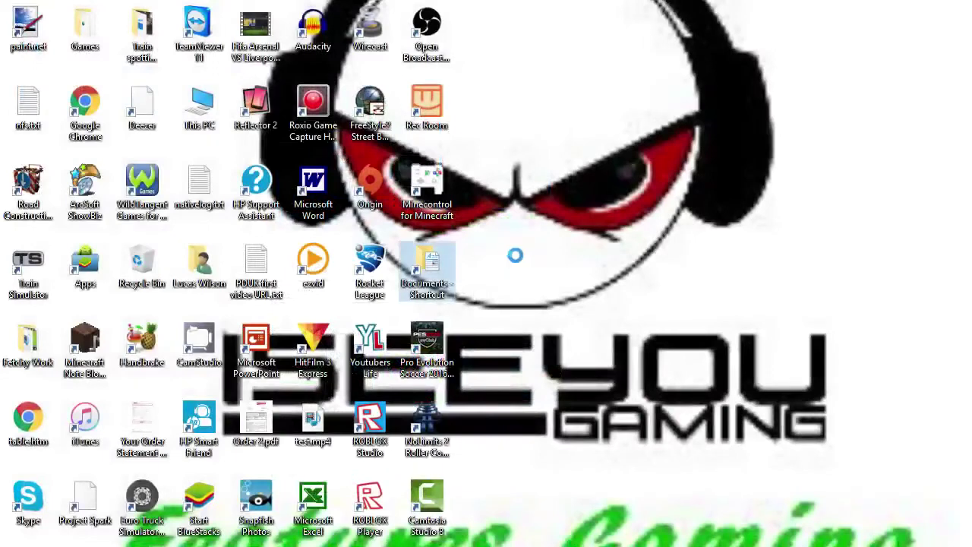
{"action": "right_click", "coordinate": [432, 260]}
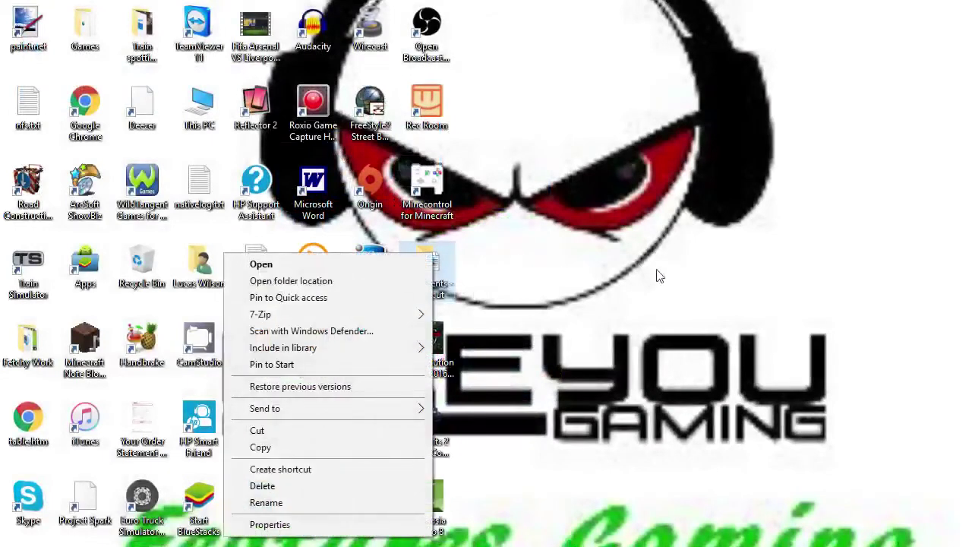
{"action": "left_click", "coordinate": [591, 282]}
{"action": "right_click", "coordinate": [530, 282]}
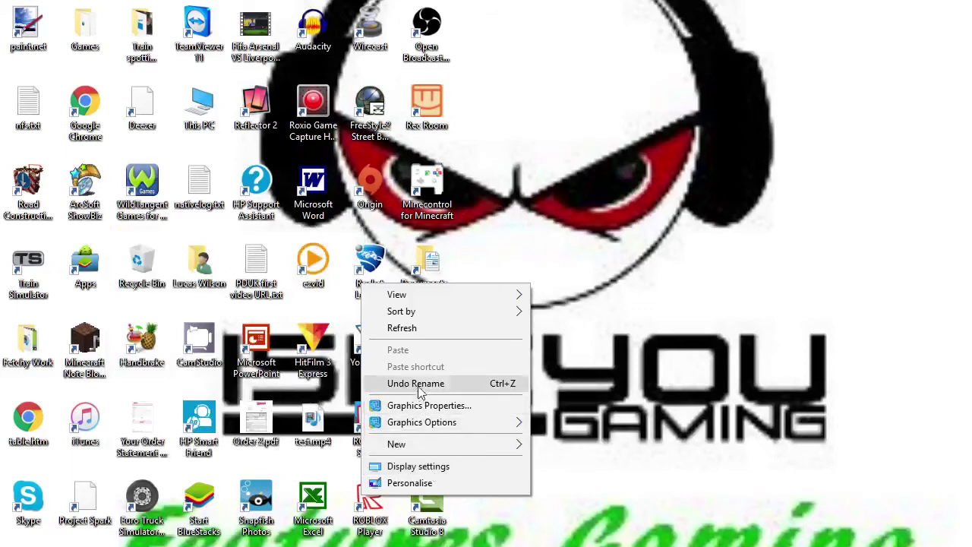
{"action": "left_click", "coordinate": [566, 206]}
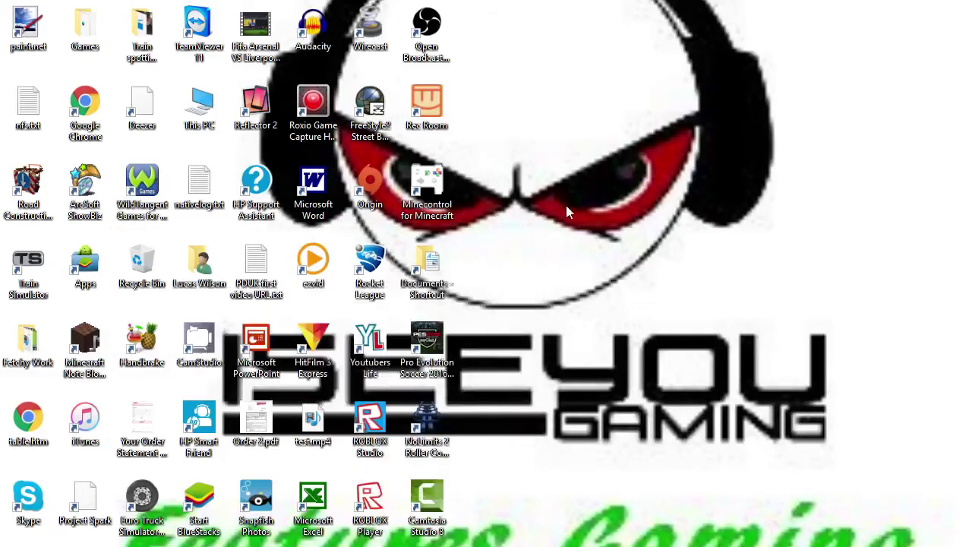
{"action": "right_click", "coordinate": [531, 313]}
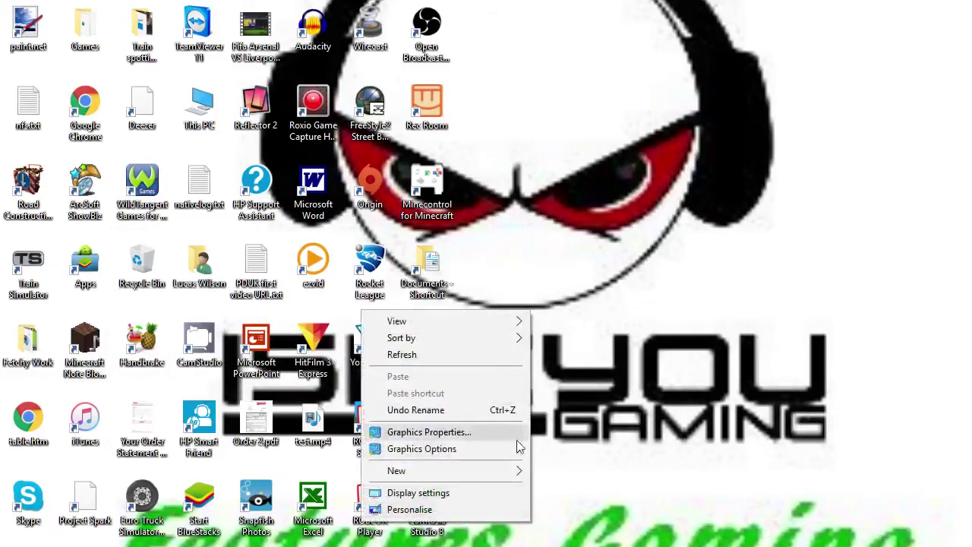
{"action": "mouse_move", "coordinate": [486, 448]}
{"action": "left_click", "coordinate": [659, 324]}
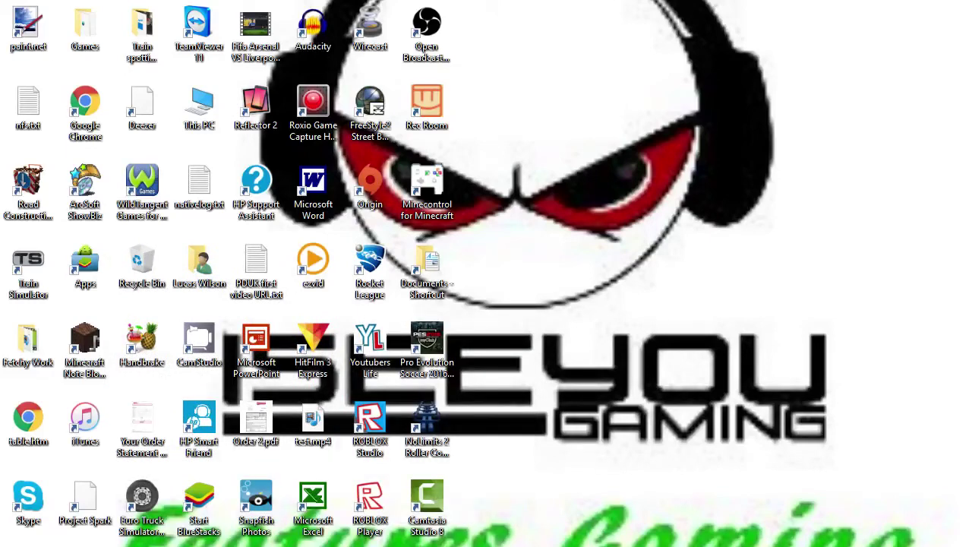
{"action": "left_click", "coordinate": [902, 477]}
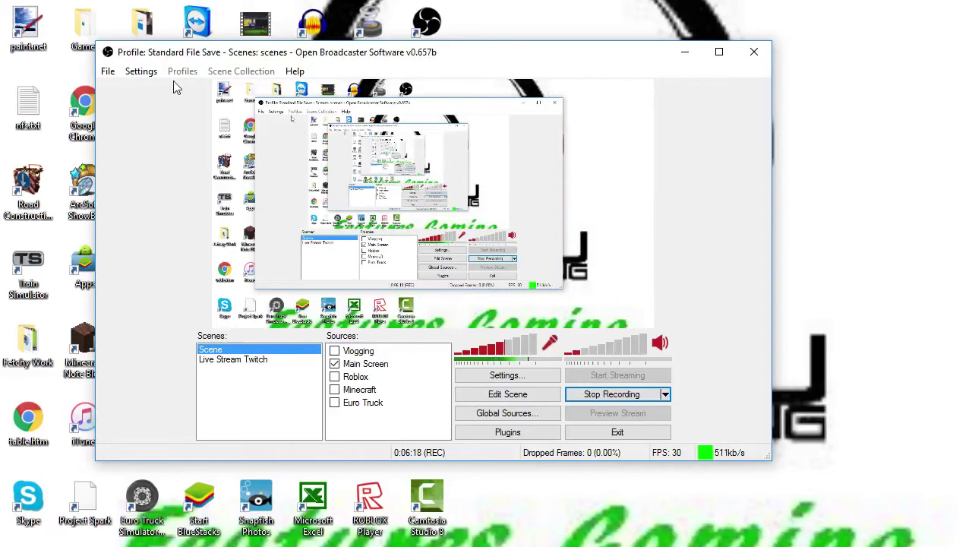
- Reopen Settings on the Video page and inspect the 1280x720 base resolution and 30 FPS
{"action": "left_click", "coordinate": [141, 72]}
{"action": "left_click", "coordinate": [119, 97]}
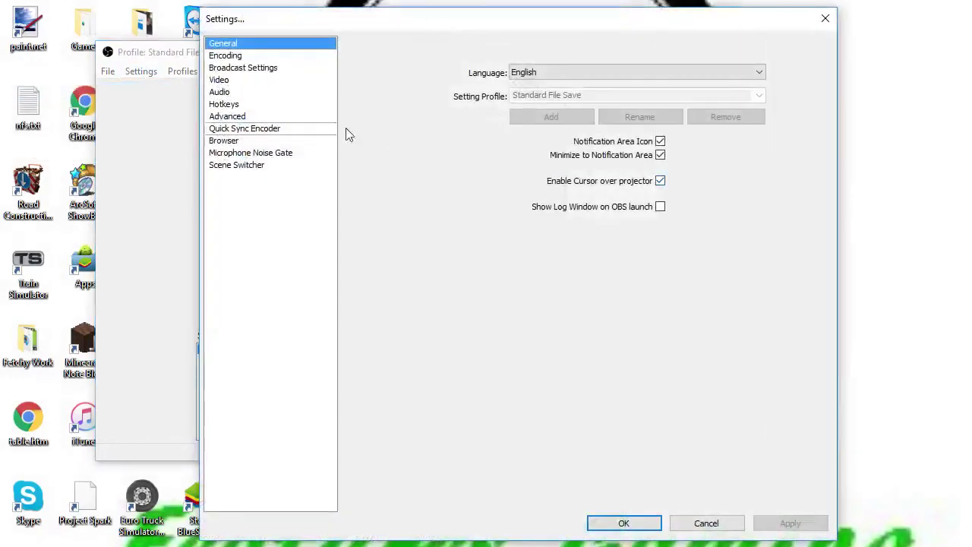
{"action": "left_click", "coordinate": [243, 81]}
{"action": "double_click", "coordinate": [541, 96]}
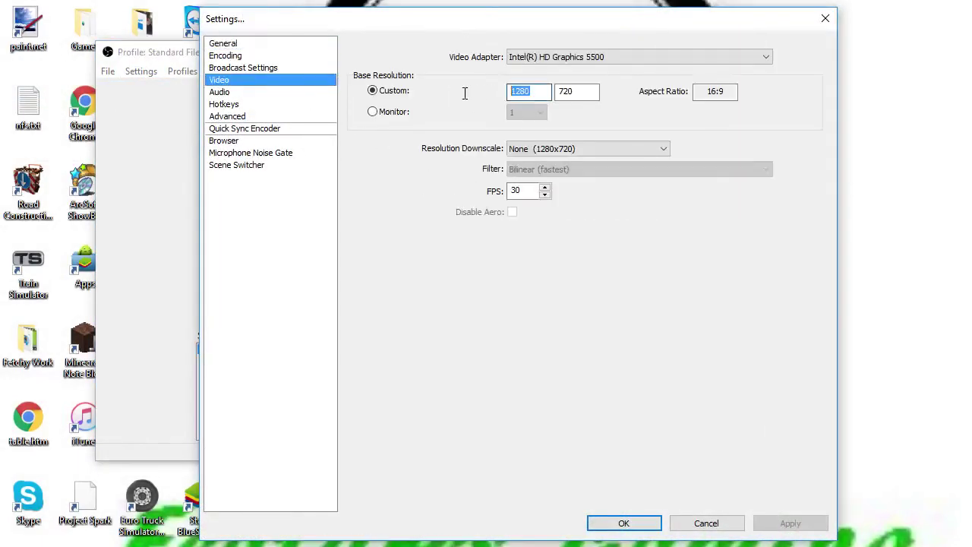
{"action": "left_click", "coordinate": [464, 98]}
{"action": "double_click", "coordinate": [558, 93]}
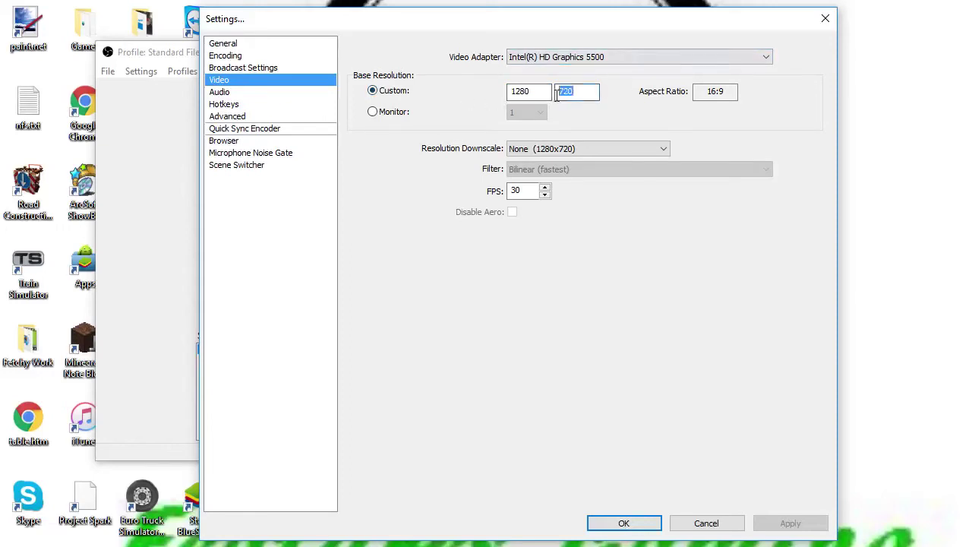
{"action": "double_click", "coordinate": [543, 91]}
{"action": "left_click_drag", "start_coordinate": [575, 96], "coordinate": [516, 96]}
{"action": "double_click", "coordinate": [516, 94]}
{"action": "left_click", "coordinate": [436, 89]}
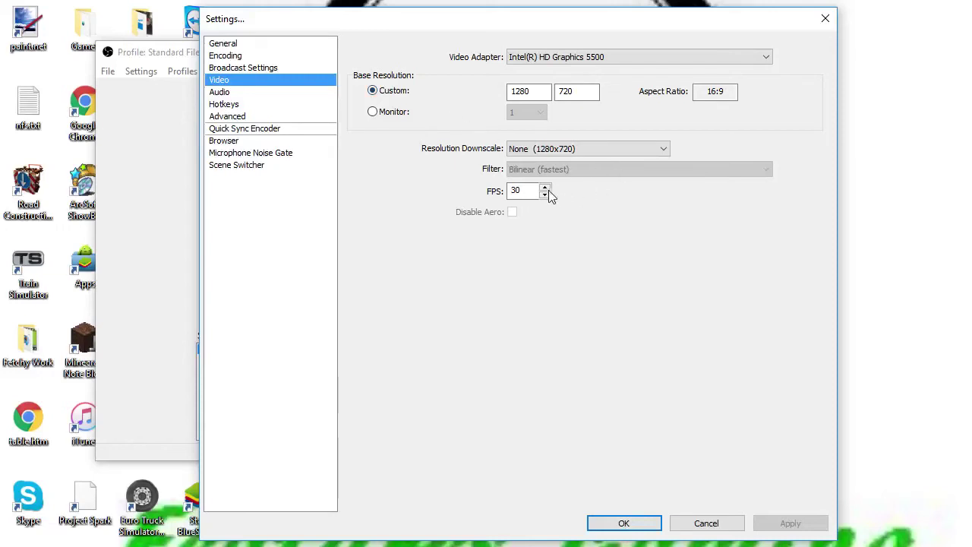
{"action": "left_click_drag", "start_coordinate": [527, 192], "coordinate": [473, 191]}
- Set the Microphone/Auxiliary device to Microphone (Realtek High Definition Audio), apply, and close settings
{"action": "left_click", "coordinate": [237, 93]}
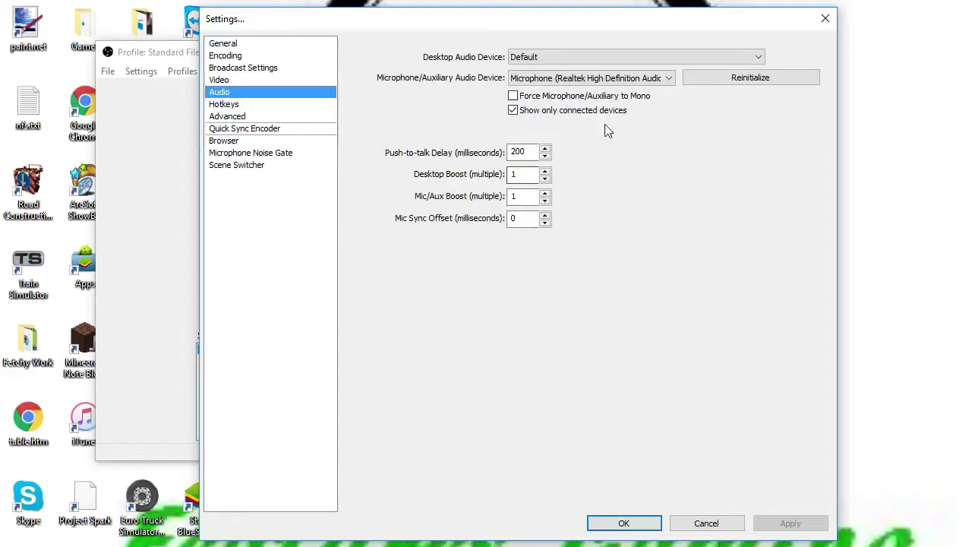
{"action": "left_click", "coordinate": [594, 79]}
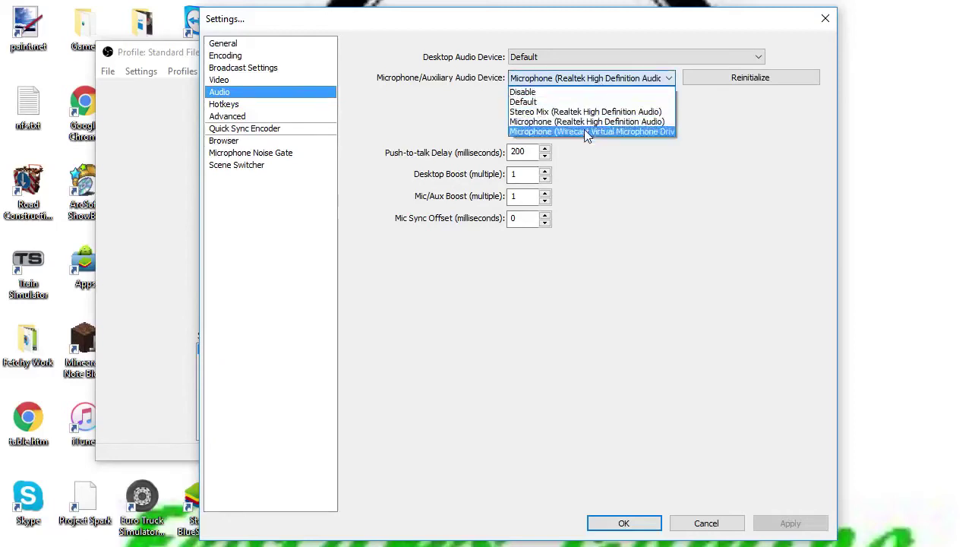
{"action": "left_click", "coordinate": [585, 122]}
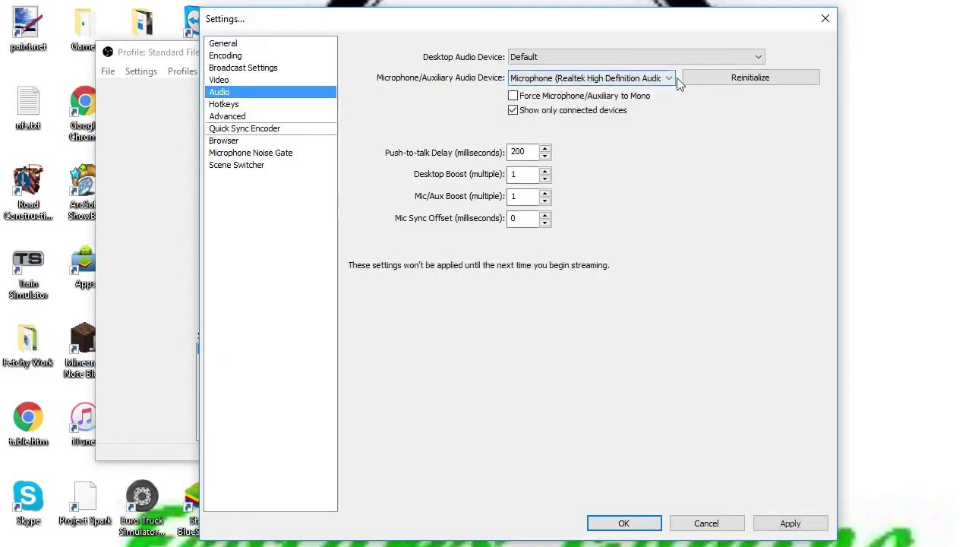
{"action": "left_click", "coordinate": [606, 78]}
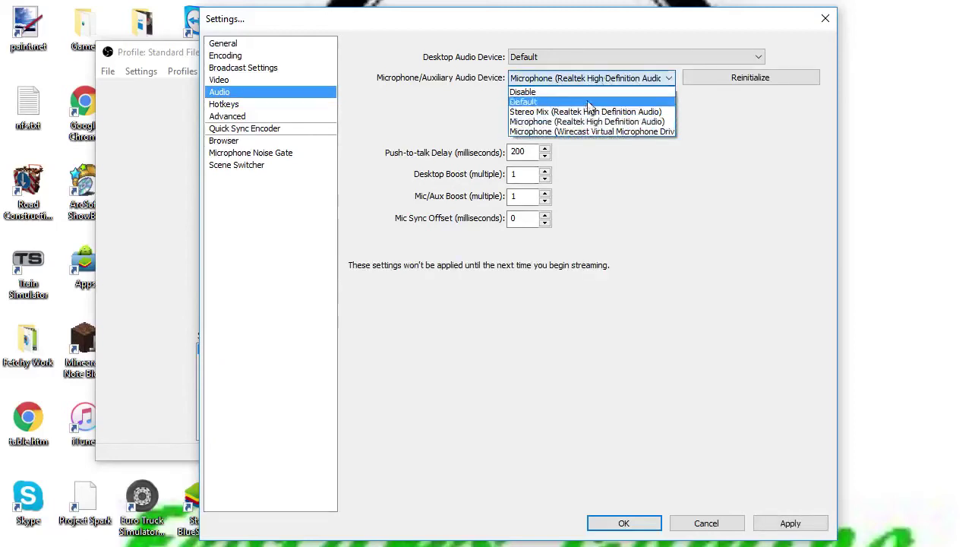
{"action": "left_click", "coordinate": [531, 123]}
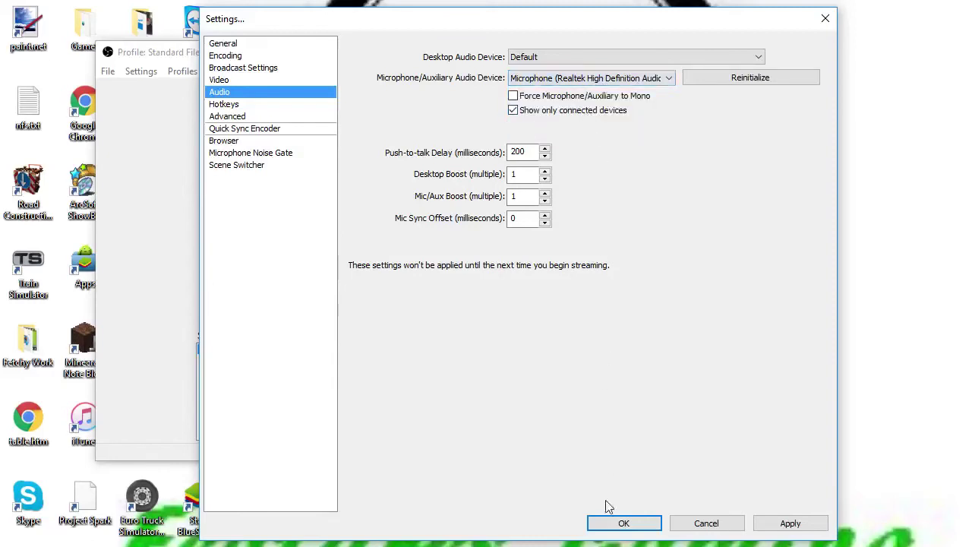
{"action": "left_click", "coordinate": [790, 522]}
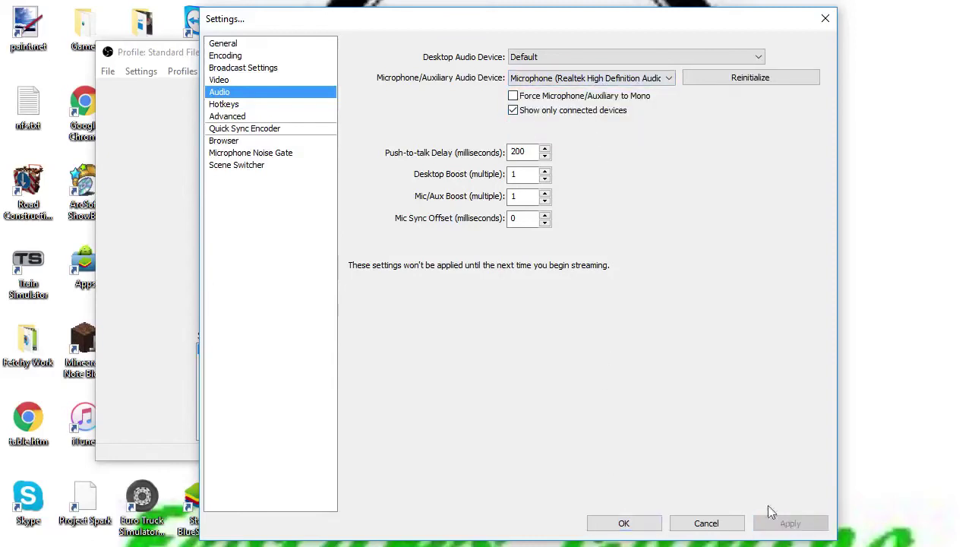
{"action": "left_click", "coordinate": [635, 521]}
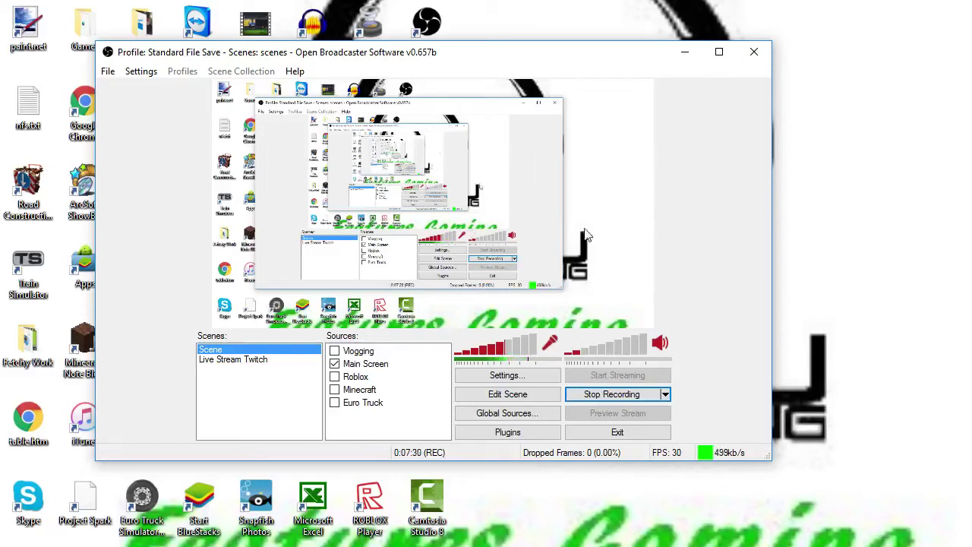
- Open the Settings window, close it, and reopen it from the Settings menu
{"action": "left_click", "coordinate": [138, 74]}
{"action": "left_click", "coordinate": [124, 92]}
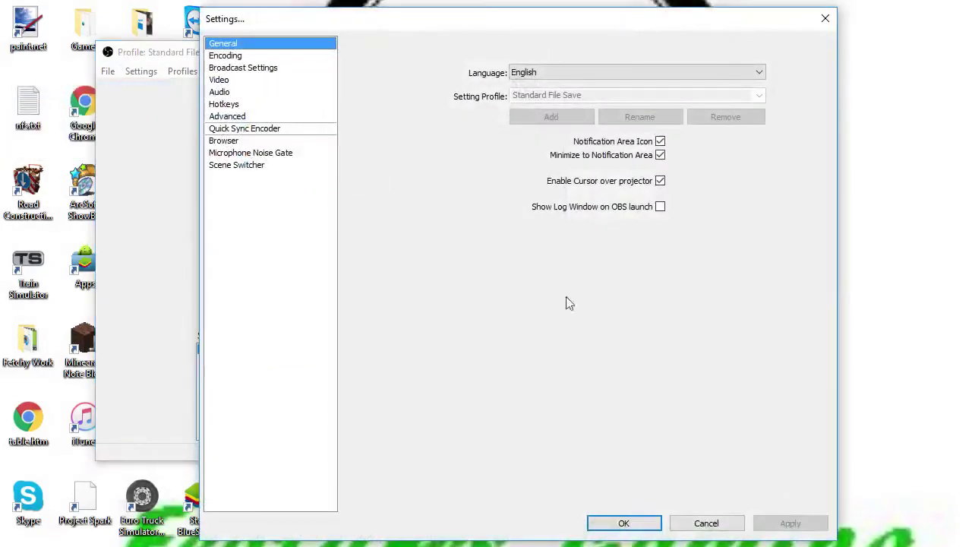
{"action": "left_click", "coordinate": [624, 523]}
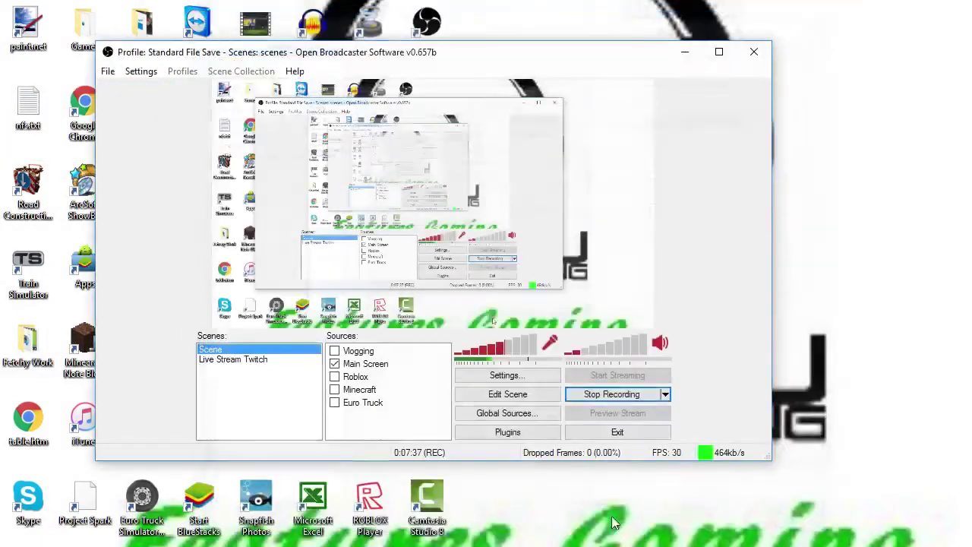
{"action": "left_click", "coordinate": [136, 70]}
{"action": "left_click", "coordinate": [124, 89]}
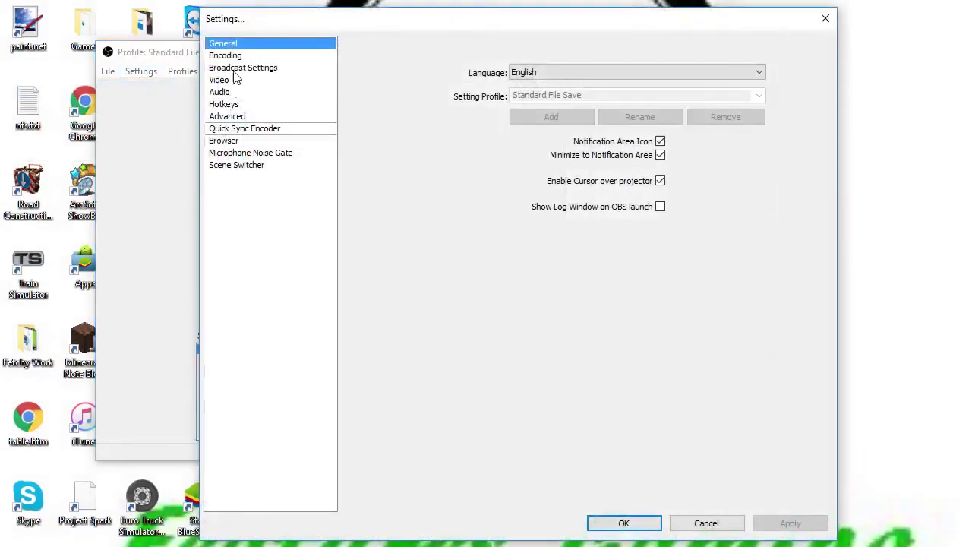
- Review the Broadcast, Audio, Hotkeys, Advanced, Quick Sync, Browser and Scene Switcher pages, ending on Microphone Noise Gate
{"action": "left_click", "coordinate": [235, 68]}
{"action": "left_click", "coordinate": [233, 92]}
{"action": "left_click", "coordinate": [249, 105]}
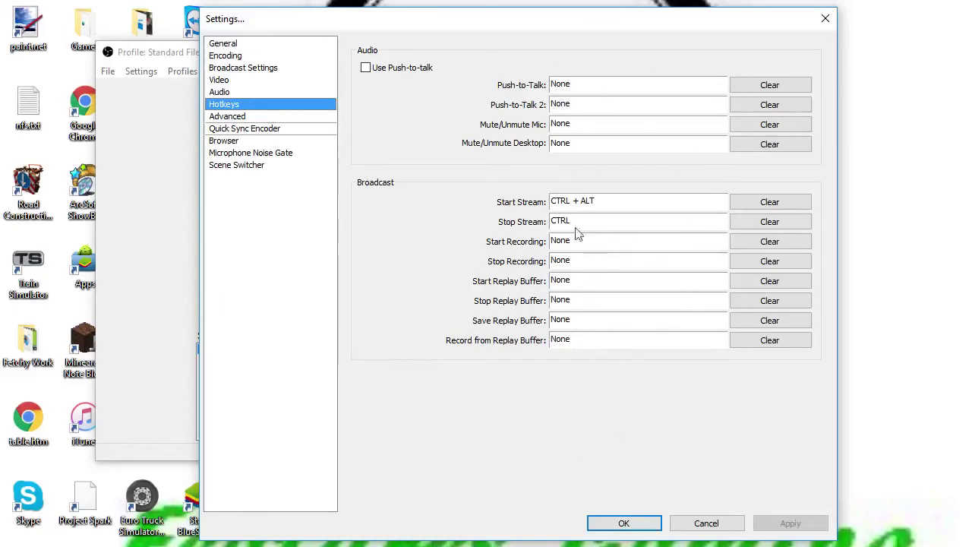
{"action": "left_click", "coordinate": [240, 118]}
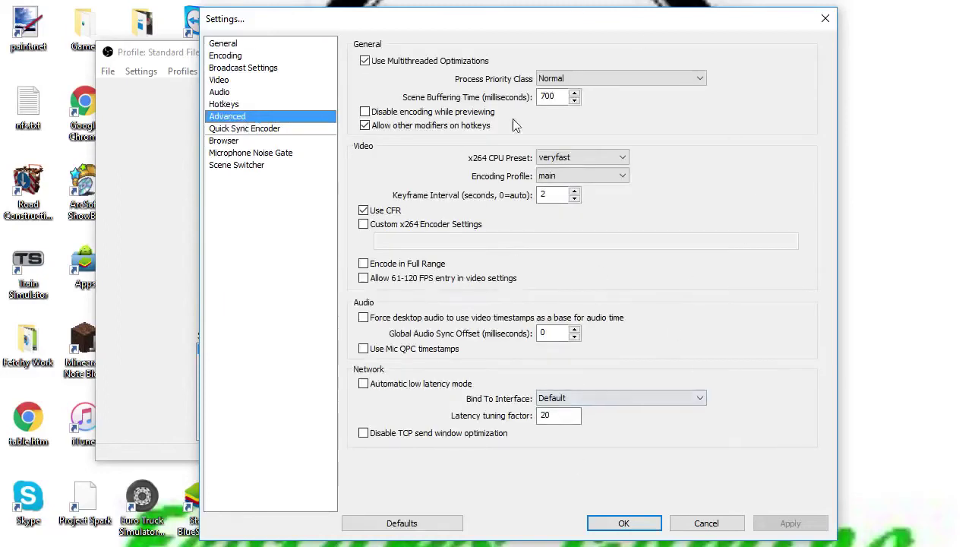
{"action": "left_click", "coordinate": [247, 129]}
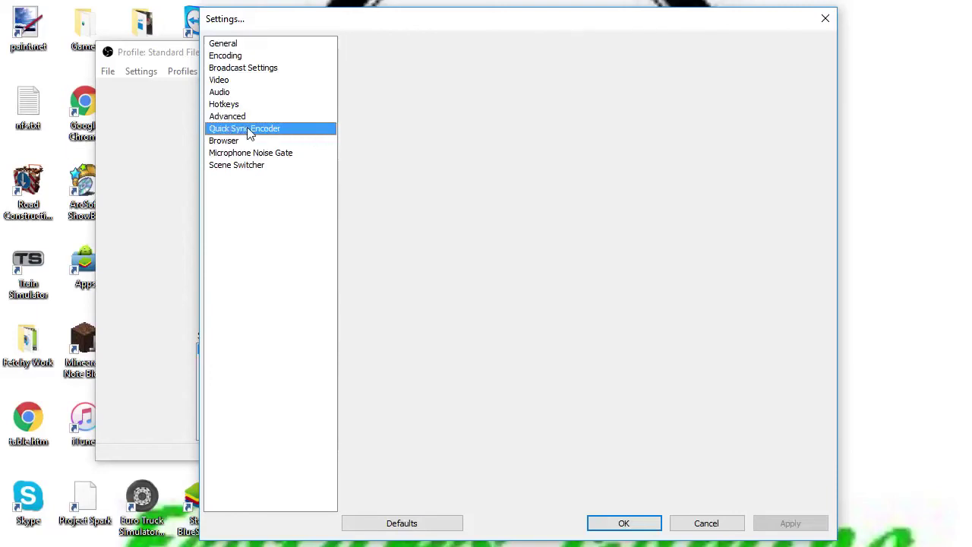
{"action": "left_click", "coordinate": [249, 143]}
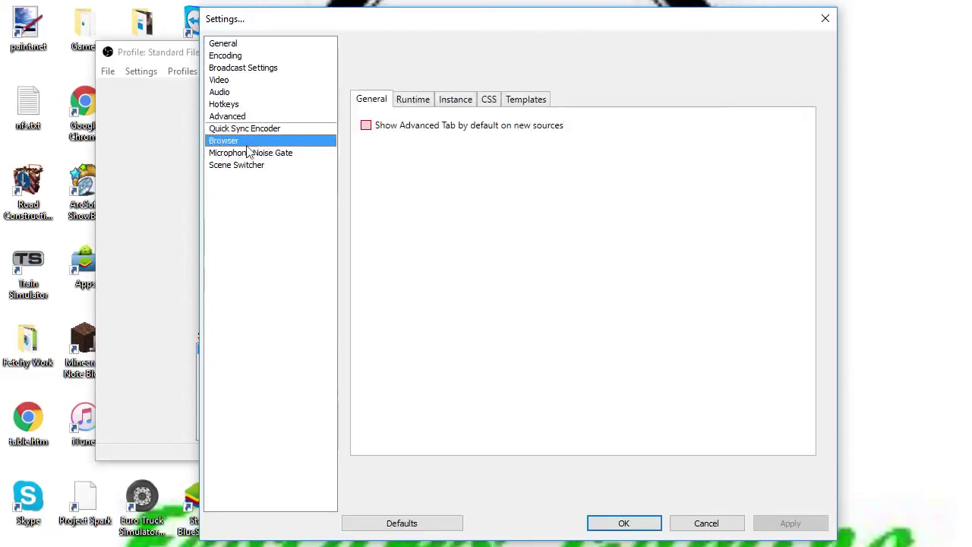
{"action": "left_click", "coordinate": [249, 153]}
{"action": "left_click", "coordinate": [243, 165]}
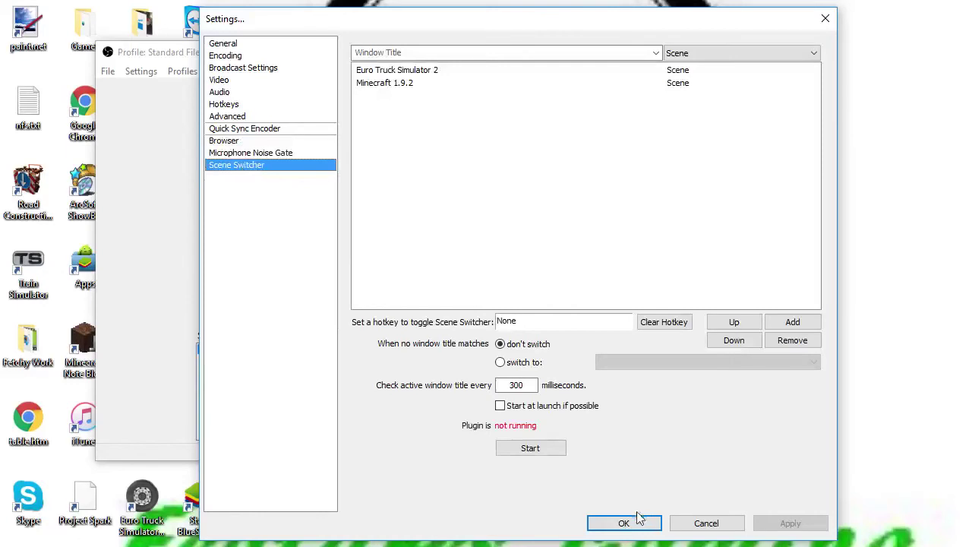
{"action": "left_click", "coordinate": [228, 142]}
{"action": "left_click", "coordinate": [238, 154]}
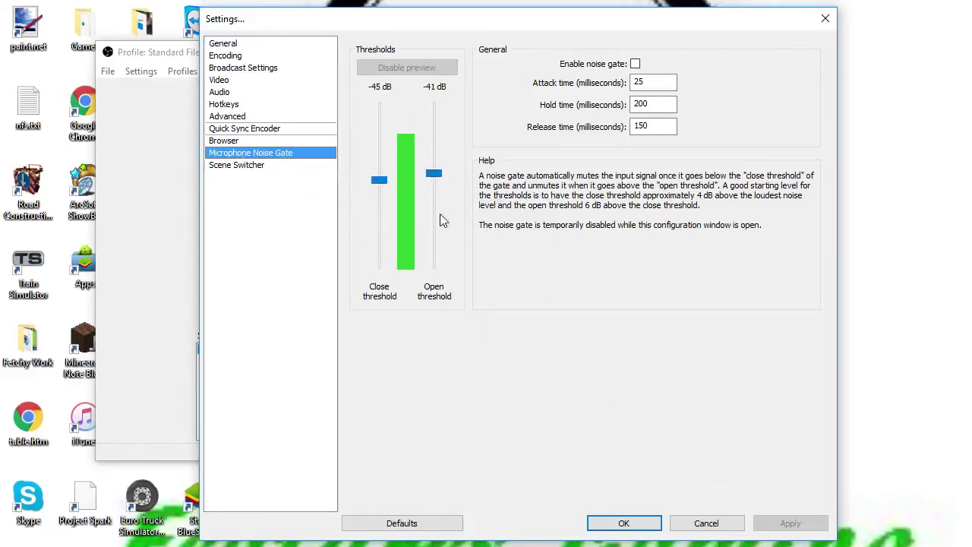
- Look over the Scene Switcher, Microphone Noise Gate and Browser pages, then close Settings with OK
{"action": "left_click", "coordinate": [236, 167]}
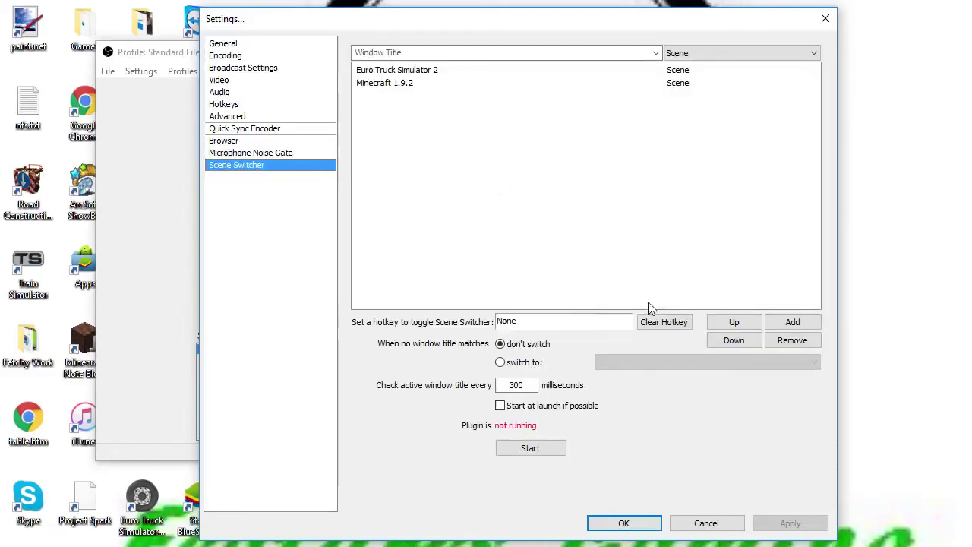
{"action": "left_click", "coordinate": [291, 155]}
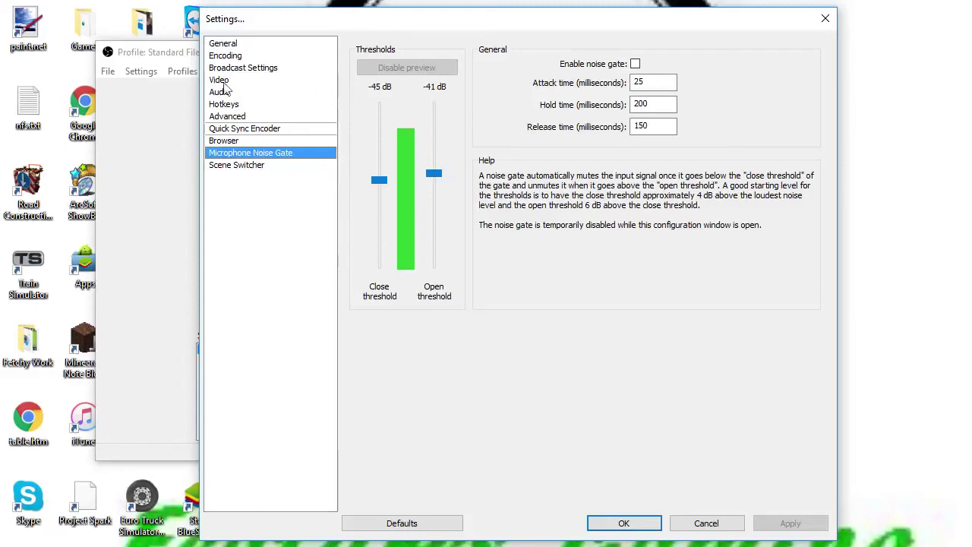
{"action": "left_click", "coordinate": [222, 141]}
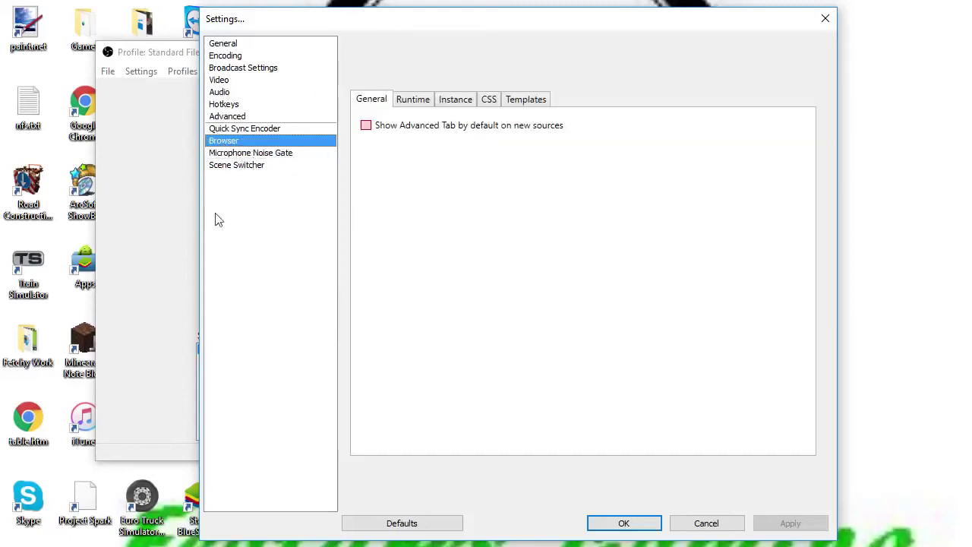
{"action": "left_click", "coordinate": [269, 166]}
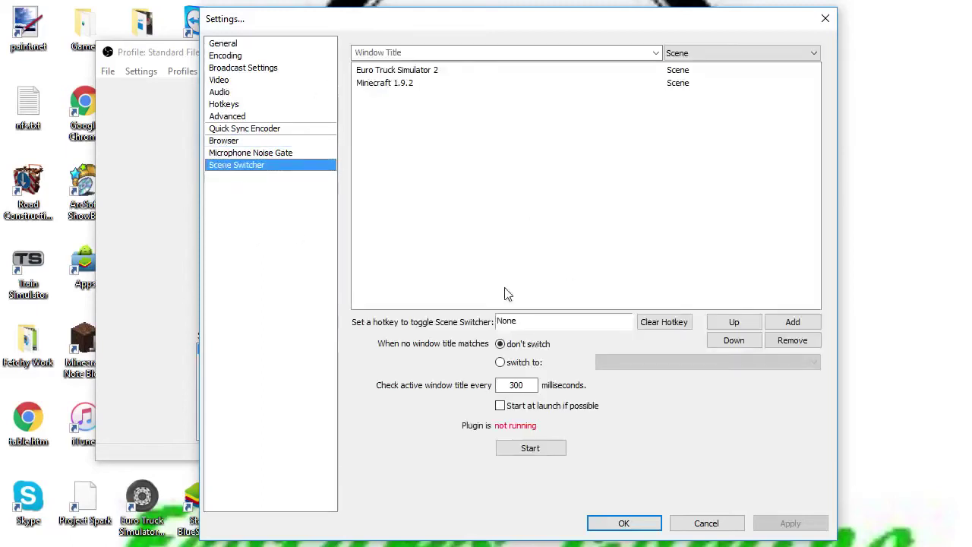
{"action": "left_click", "coordinate": [623, 523]}
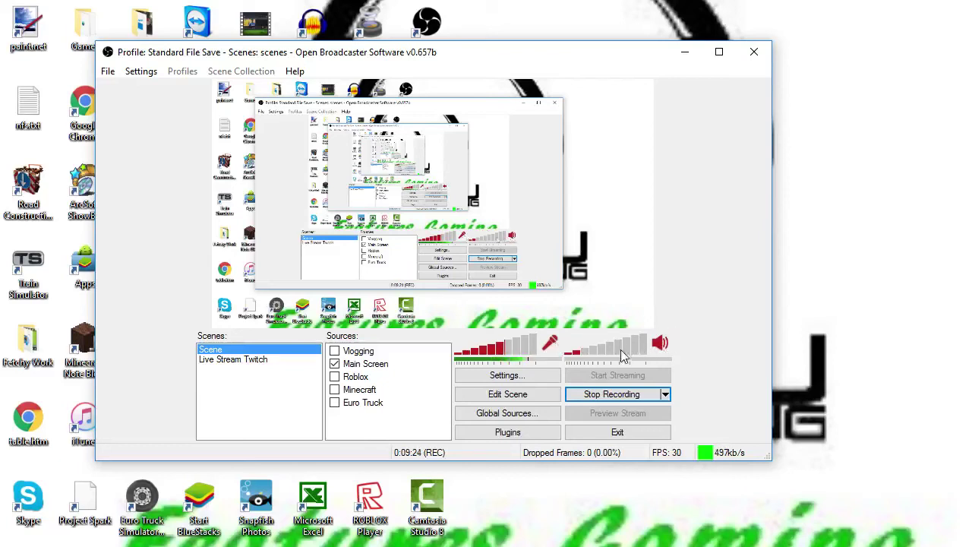
- Drop the desktop volume slider to zero, then bring it back up to 21%
{"action": "left_click_drag", "start_coordinate": [590, 359], "coordinate": [562, 358]}
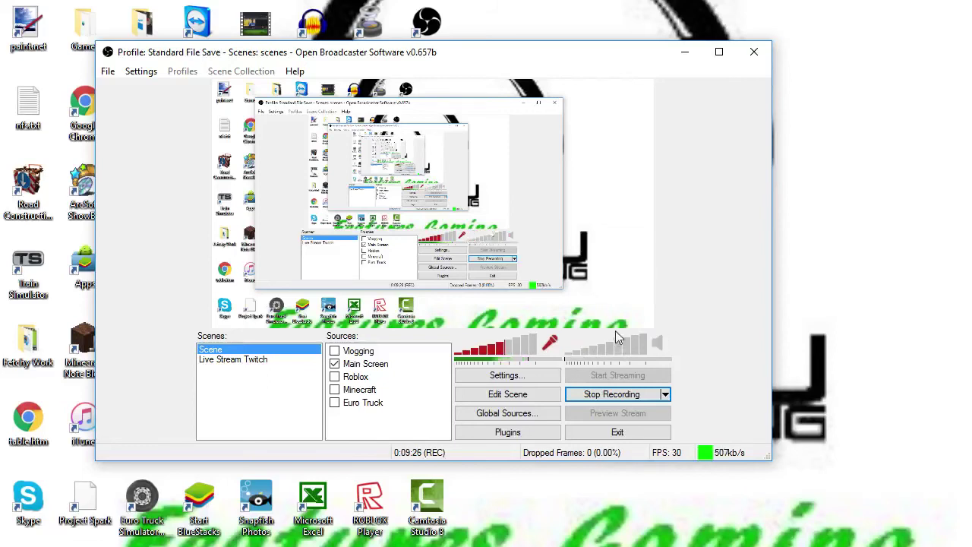
{"action": "left_click", "coordinate": [579, 357]}
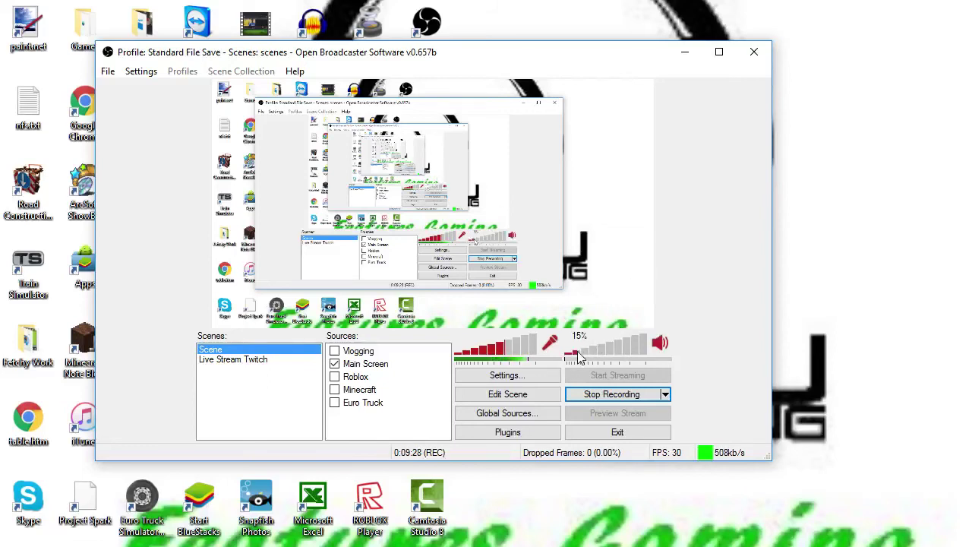
{"action": "left_click_drag", "start_coordinate": [577, 357], "coordinate": [583, 359]}
- Drag the OBS main window a little to the right and slightly lower
{"action": "left_click_drag", "start_coordinate": [551, 61], "coordinate": [594, 67]}
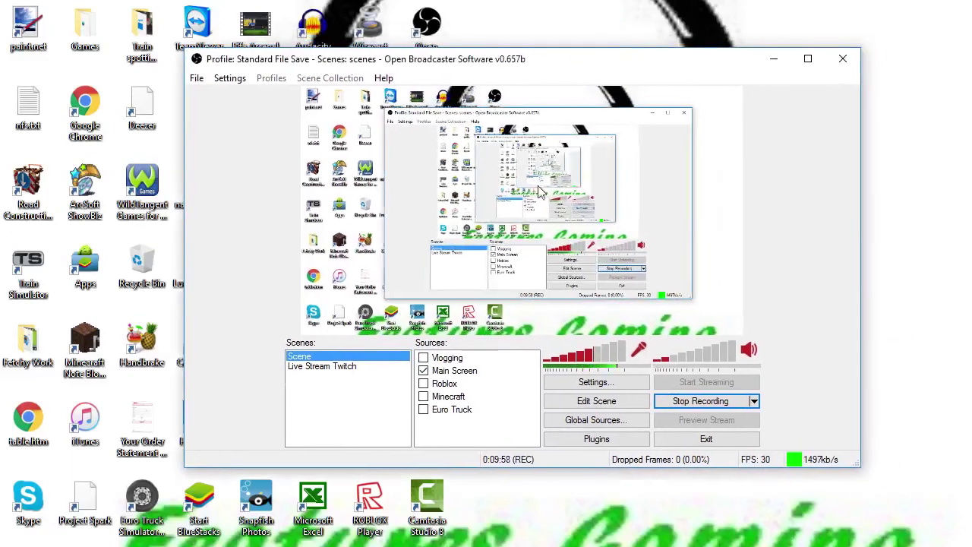